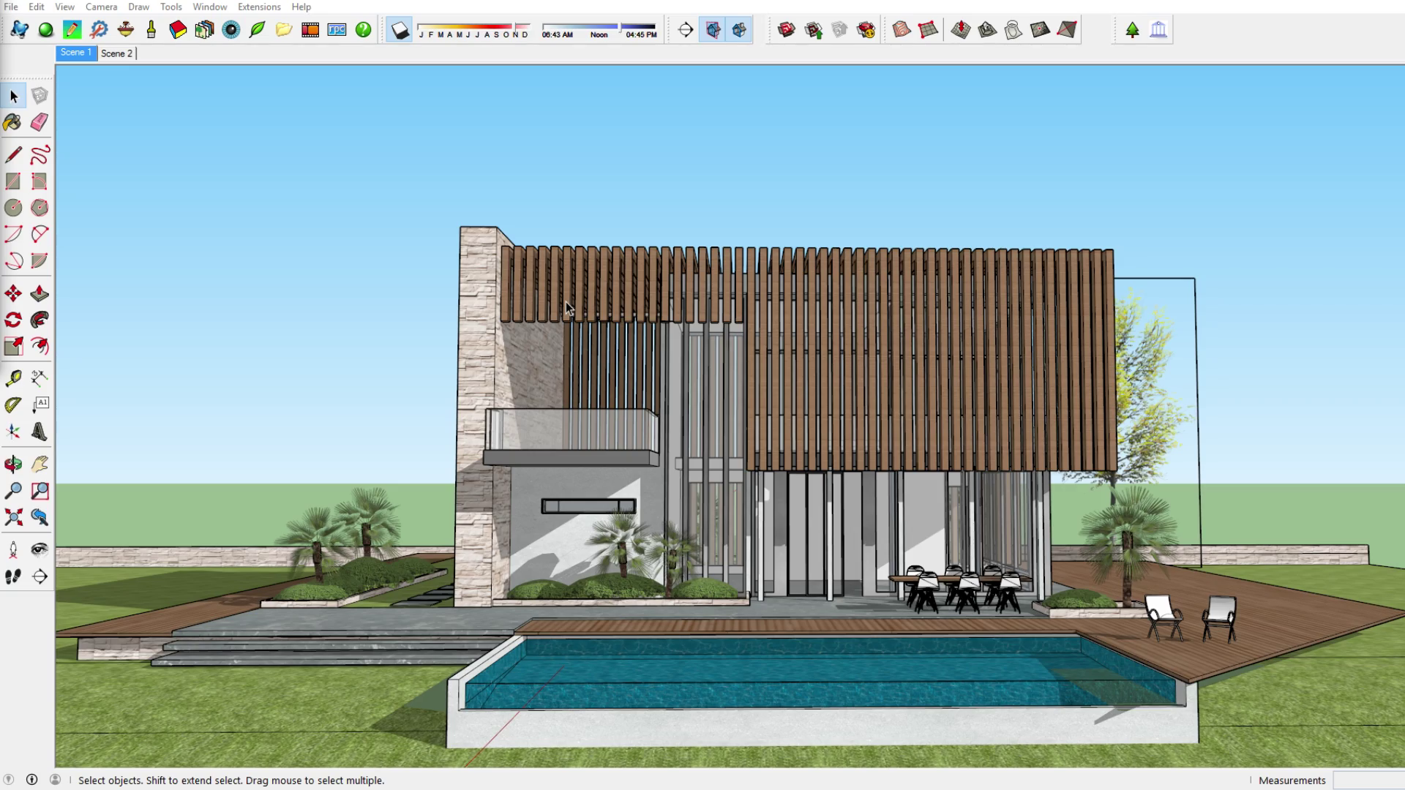
Switch to Scene 2, the close-up of the patio dining table and chairs.
{"action": "left_click", "coordinate": [119, 53]}
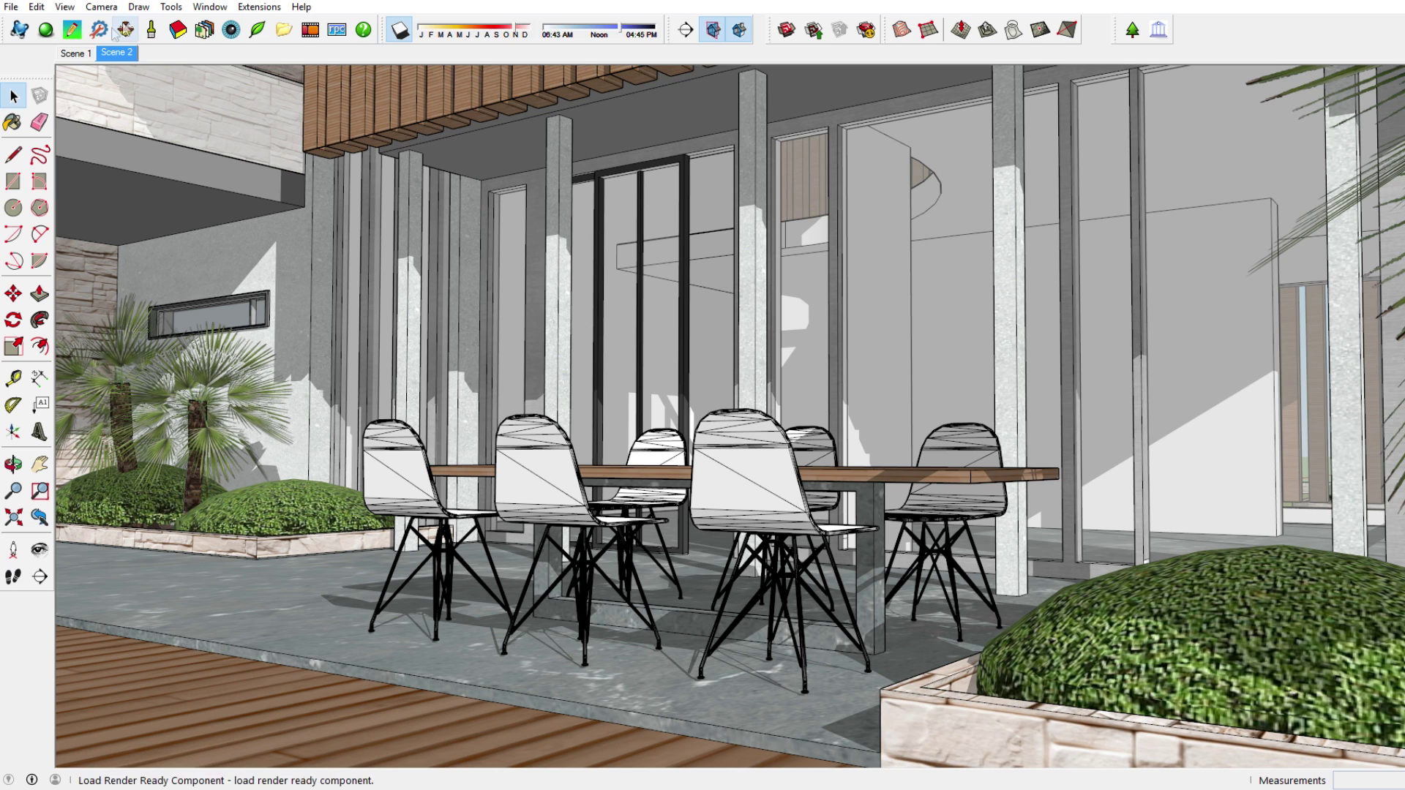
Render Scene 2 using the Exterior With Sun preset at Hi-res.
{"action": "left_click", "coordinate": [46, 29]}
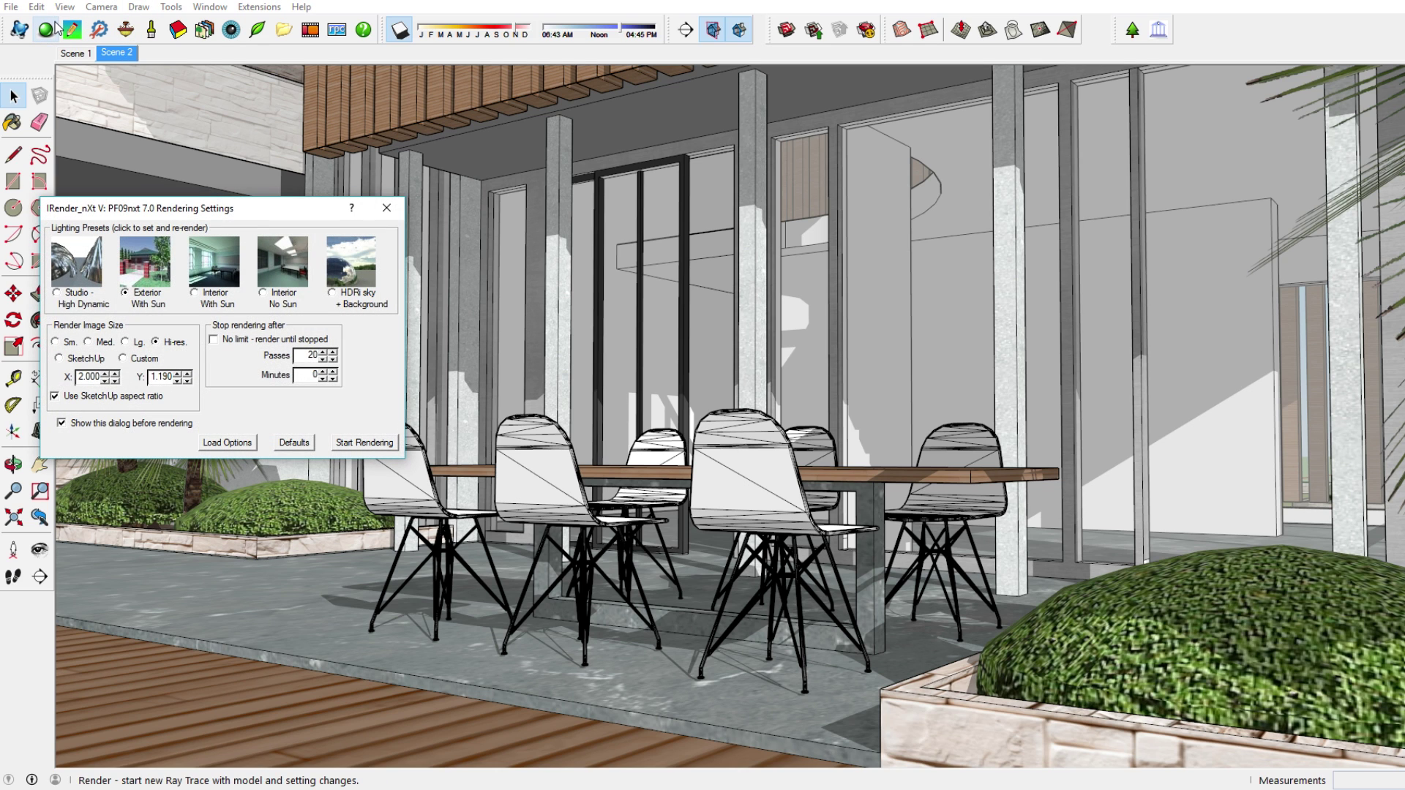
{"action": "left_click", "coordinate": [362, 445]}
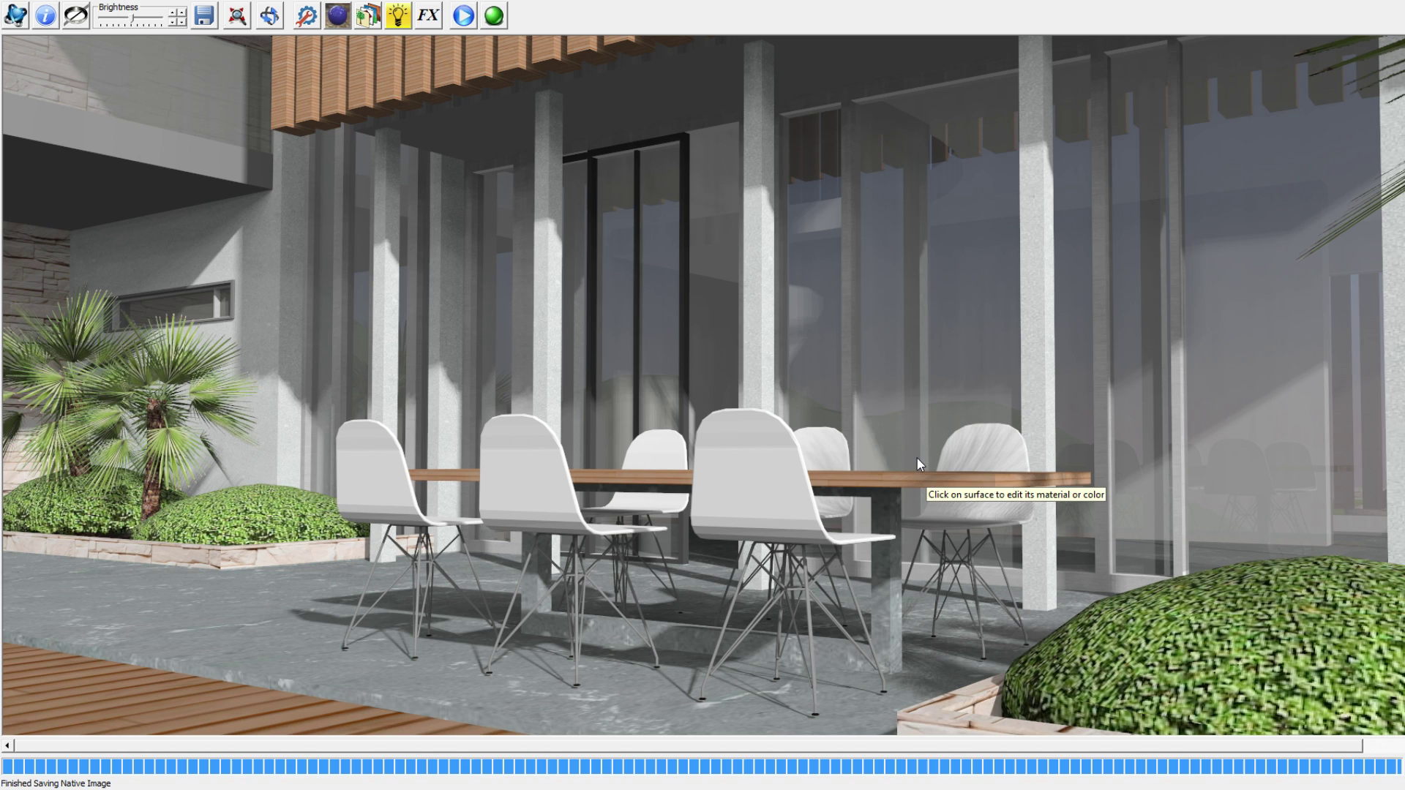
In Image Effects, test Depth Blur strength, then return it to 0.
{"action": "left_click", "coordinate": [432, 17]}
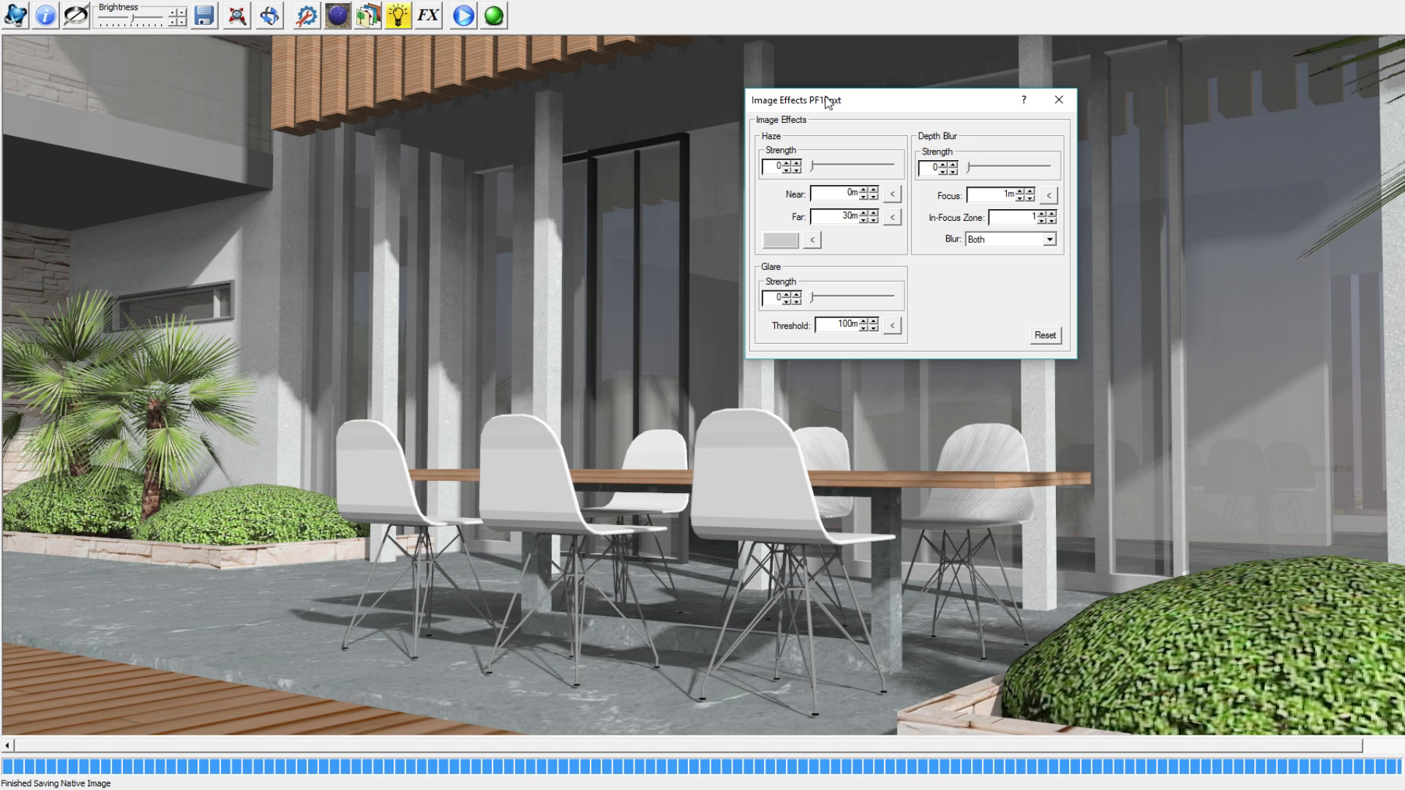
{"action": "left_click_drag", "start_coordinate": [968, 167], "coordinate": [1003, 165]}
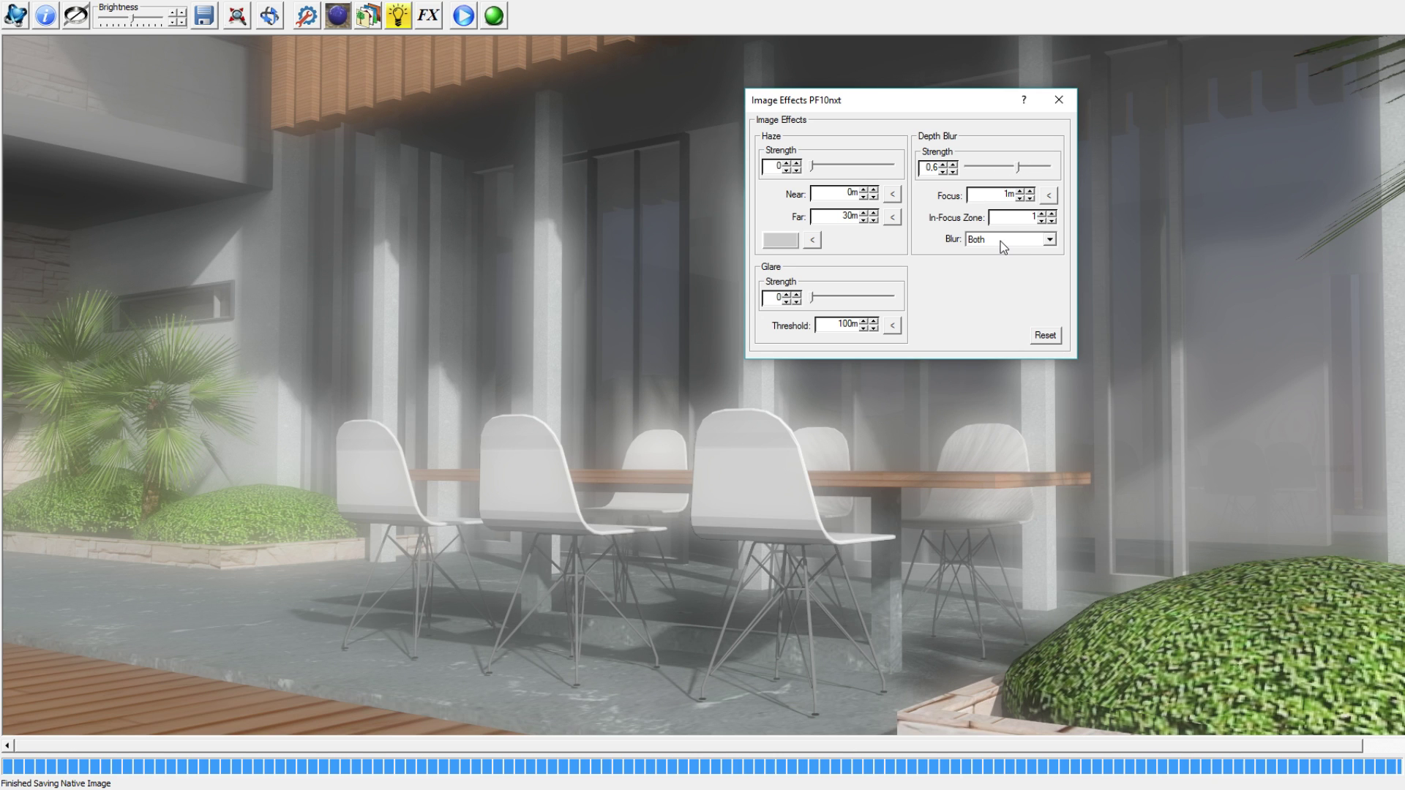
{"action": "left_click", "coordinate": [979, 169]}
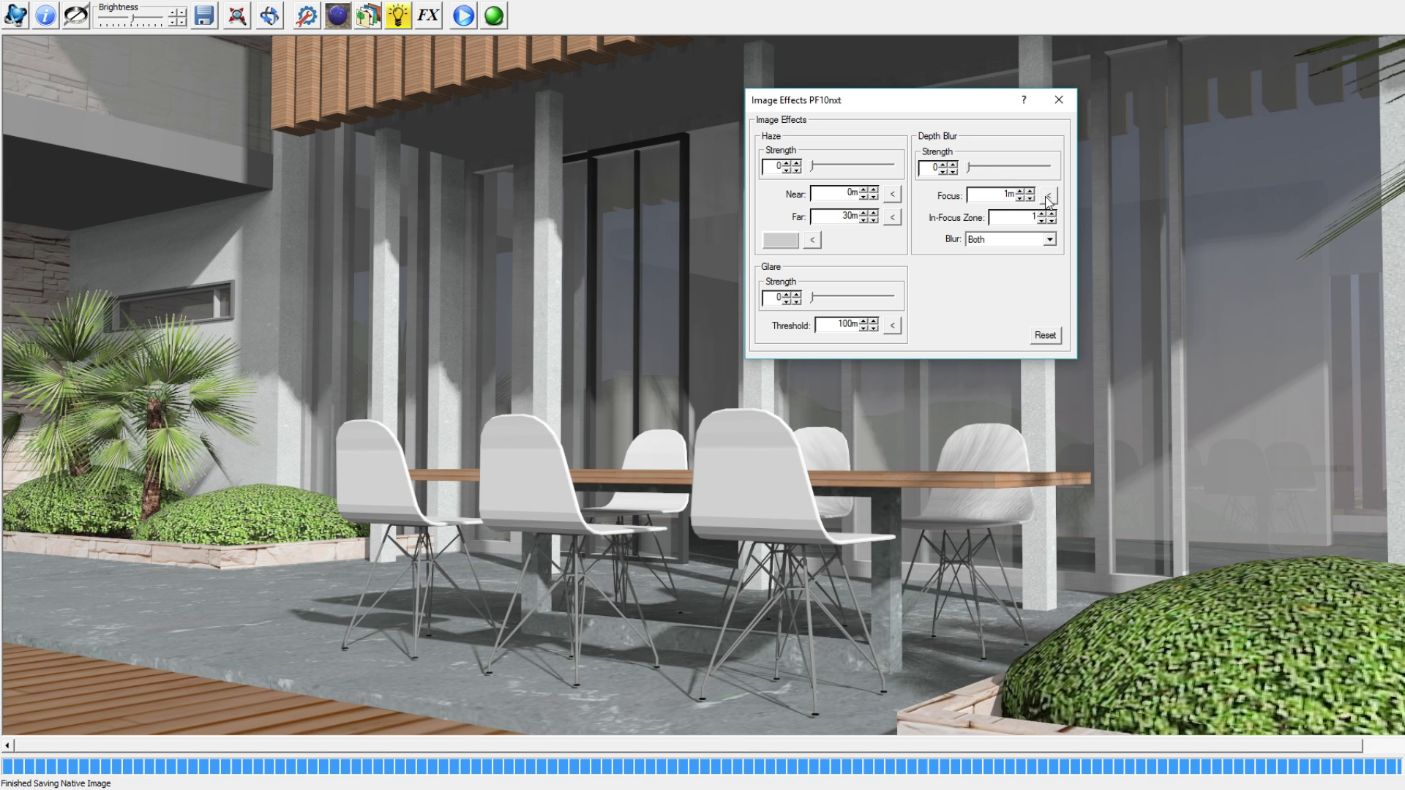
Set Depth Blur strength to 0.2, focused on the front chair back at 3.32613m.
{"action": "left_click", "coordinate": [985, 168]}
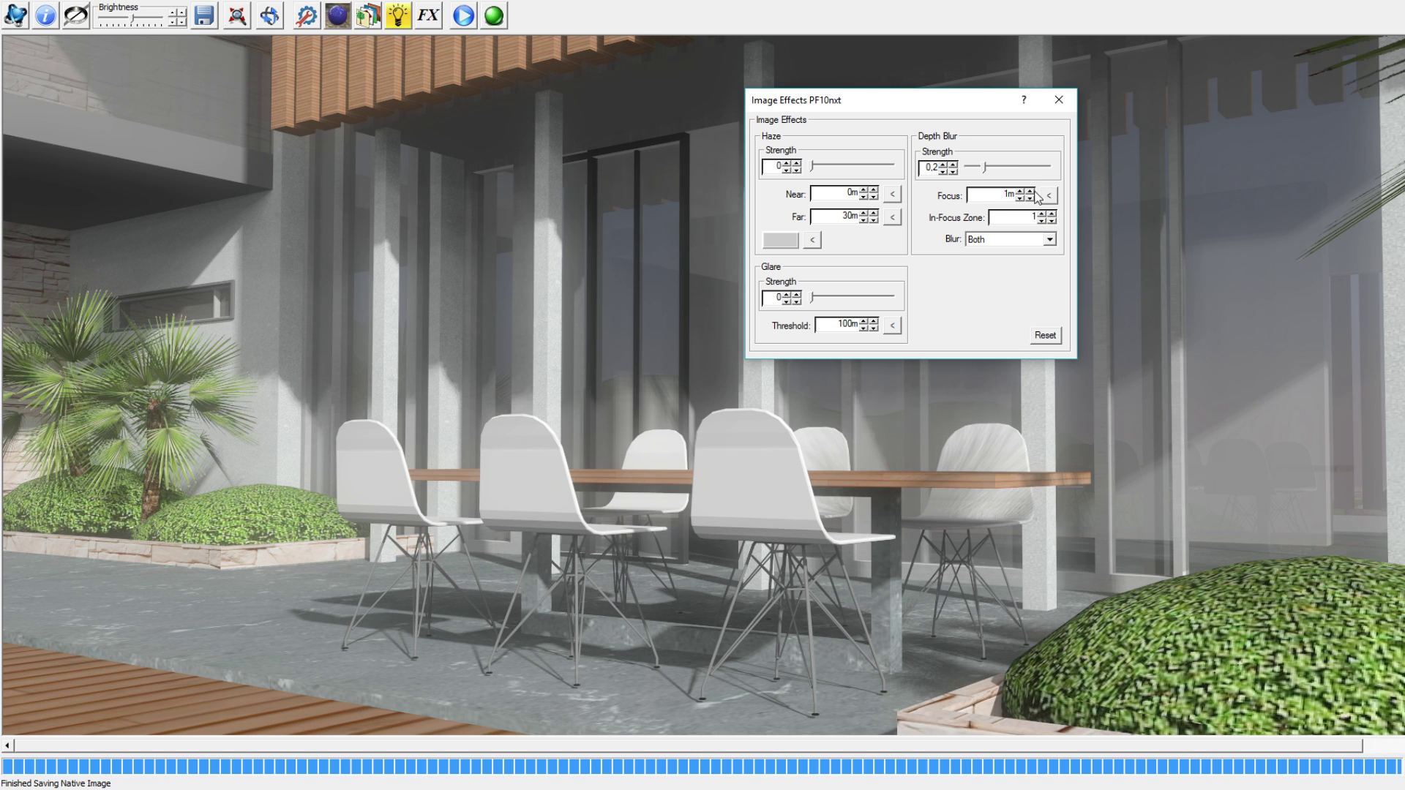
{"action": "left_click", "coordinate": [1050, 195]}
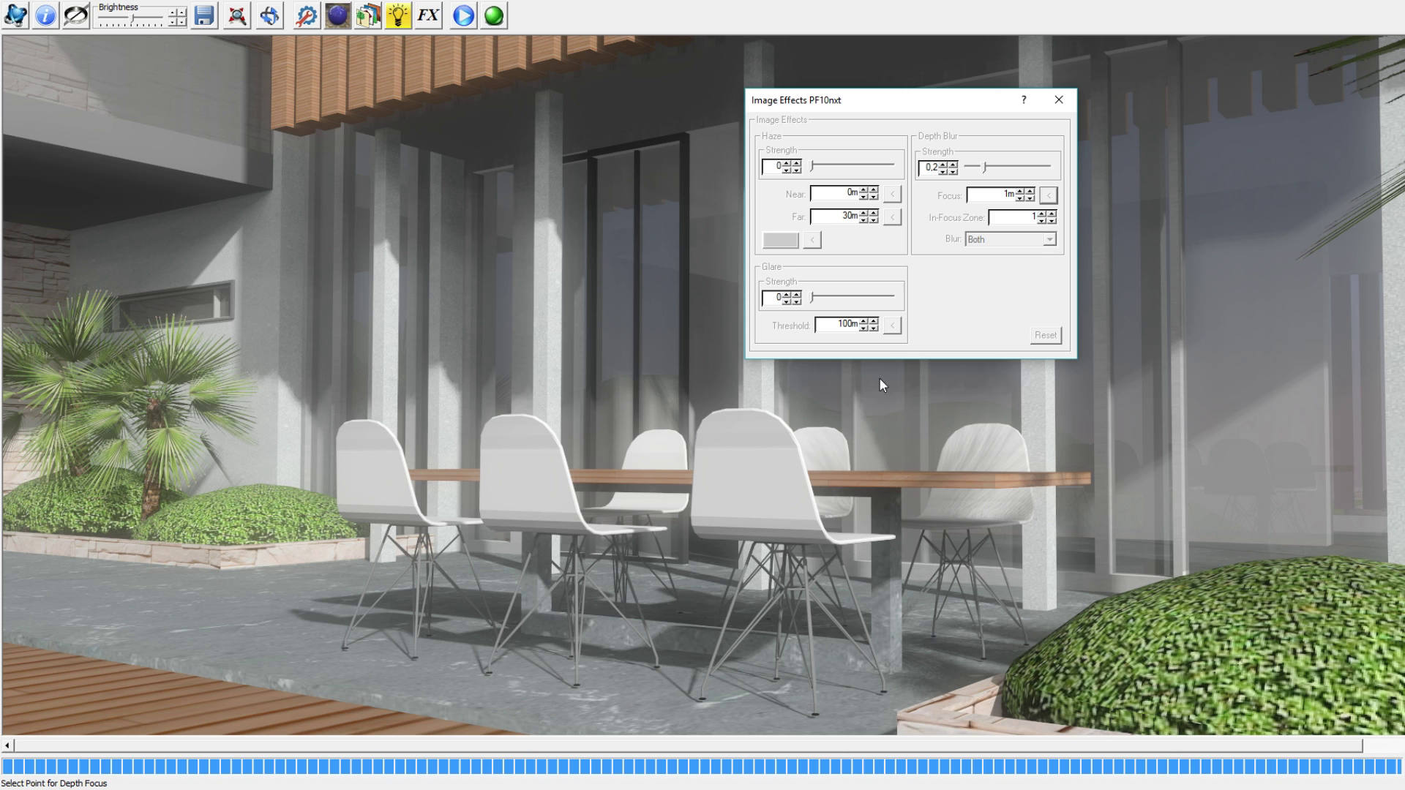
{"action": "left_click", "coordinate": [769, 498]}
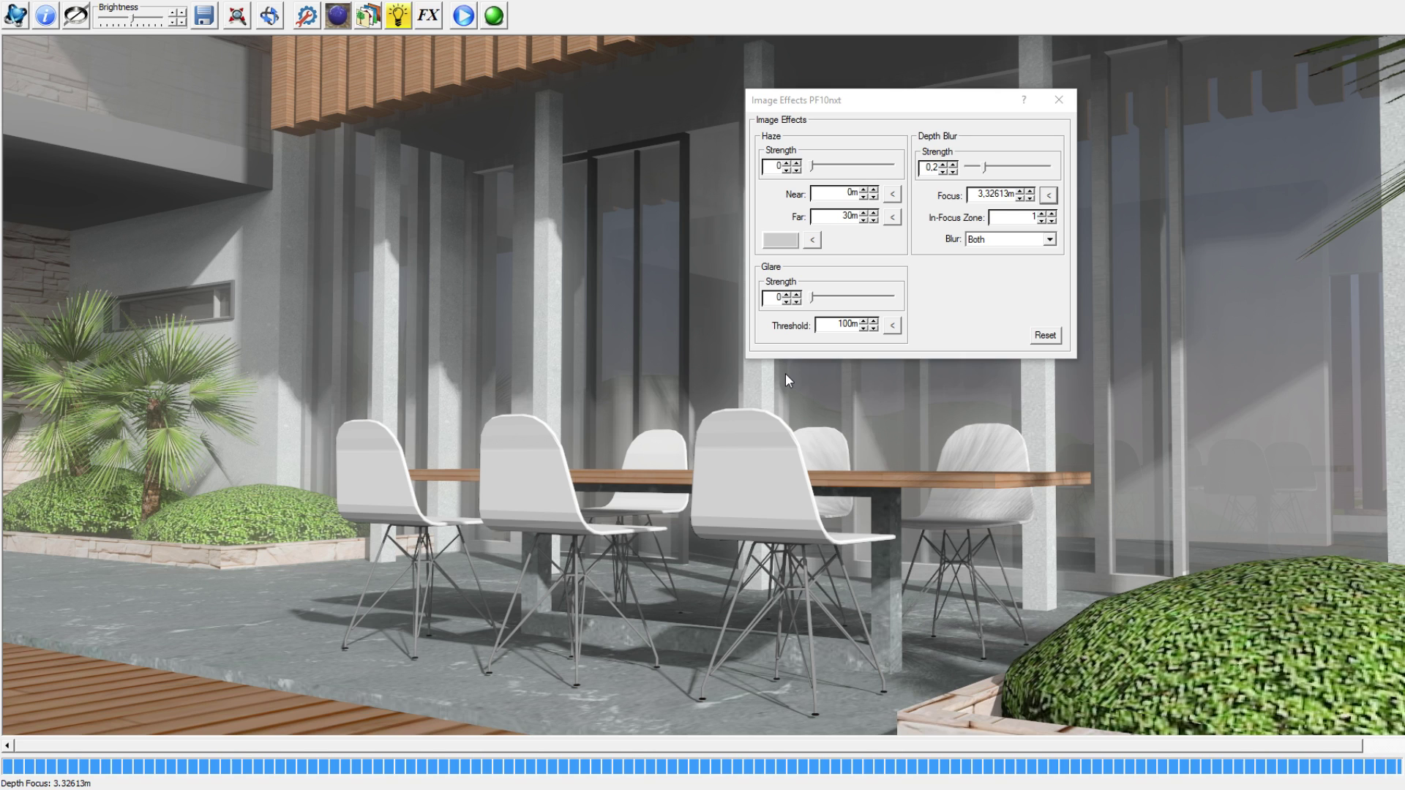
Set Blur to Both and settle Depth Blur strength at 0.8 after trying 0.4 to 1.
{"action": "left_click", "coordinate": [979, 240]}
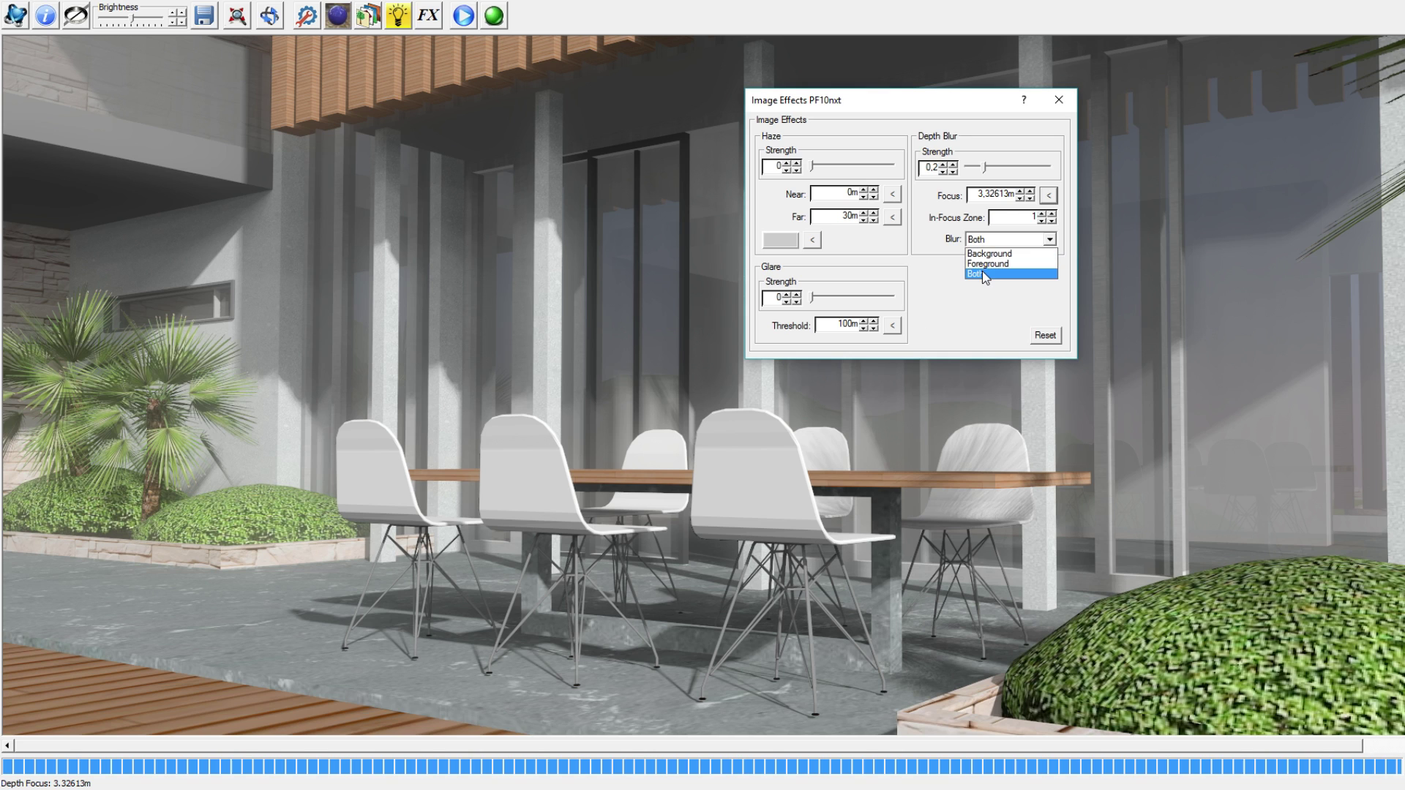
{"action": "left_click", "coordinate": [981, 274]}
{"action": "left_click_drag", "start_coordinate": [985, 167], "coordinate": [1034, 166]}
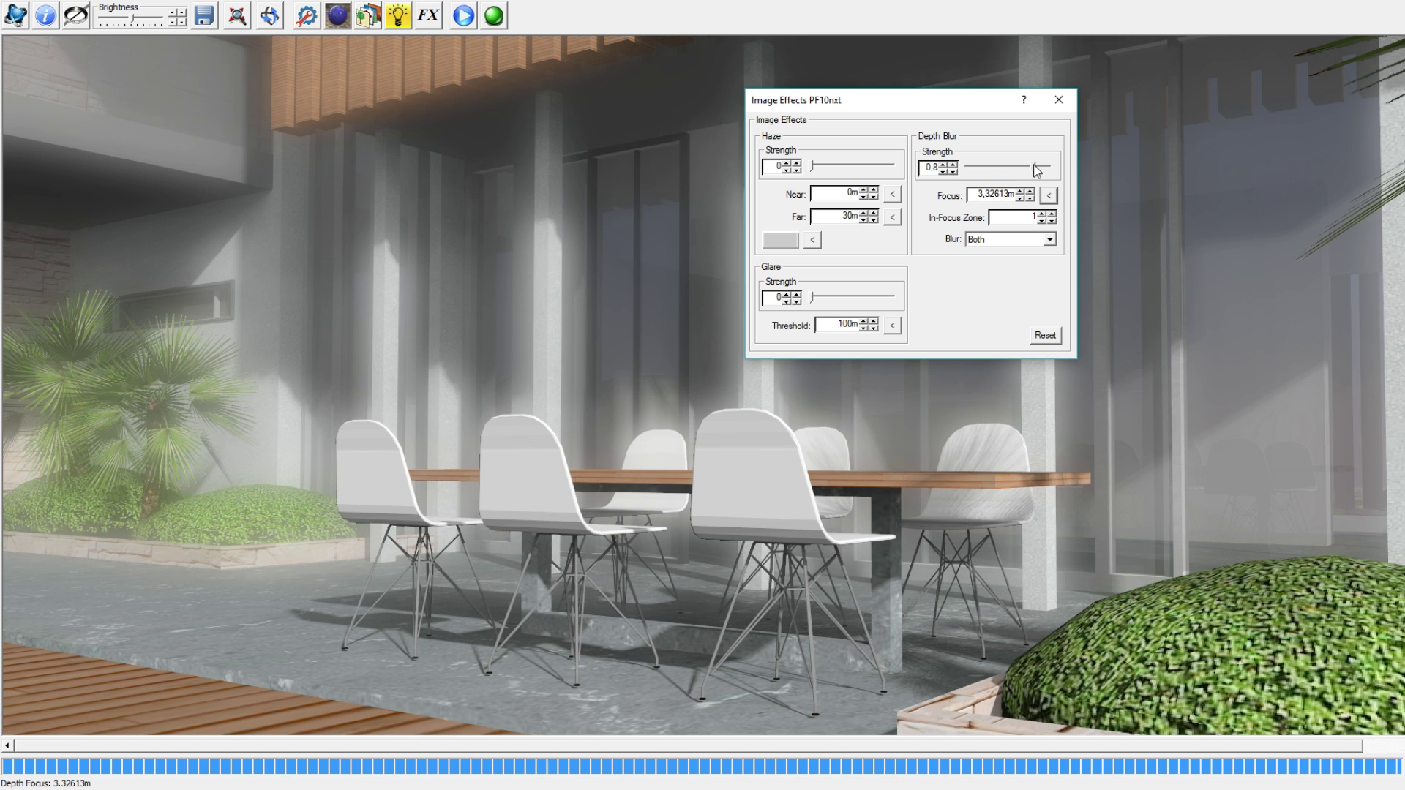
{"action": "left_click", "coordinate": [1038, 169]}
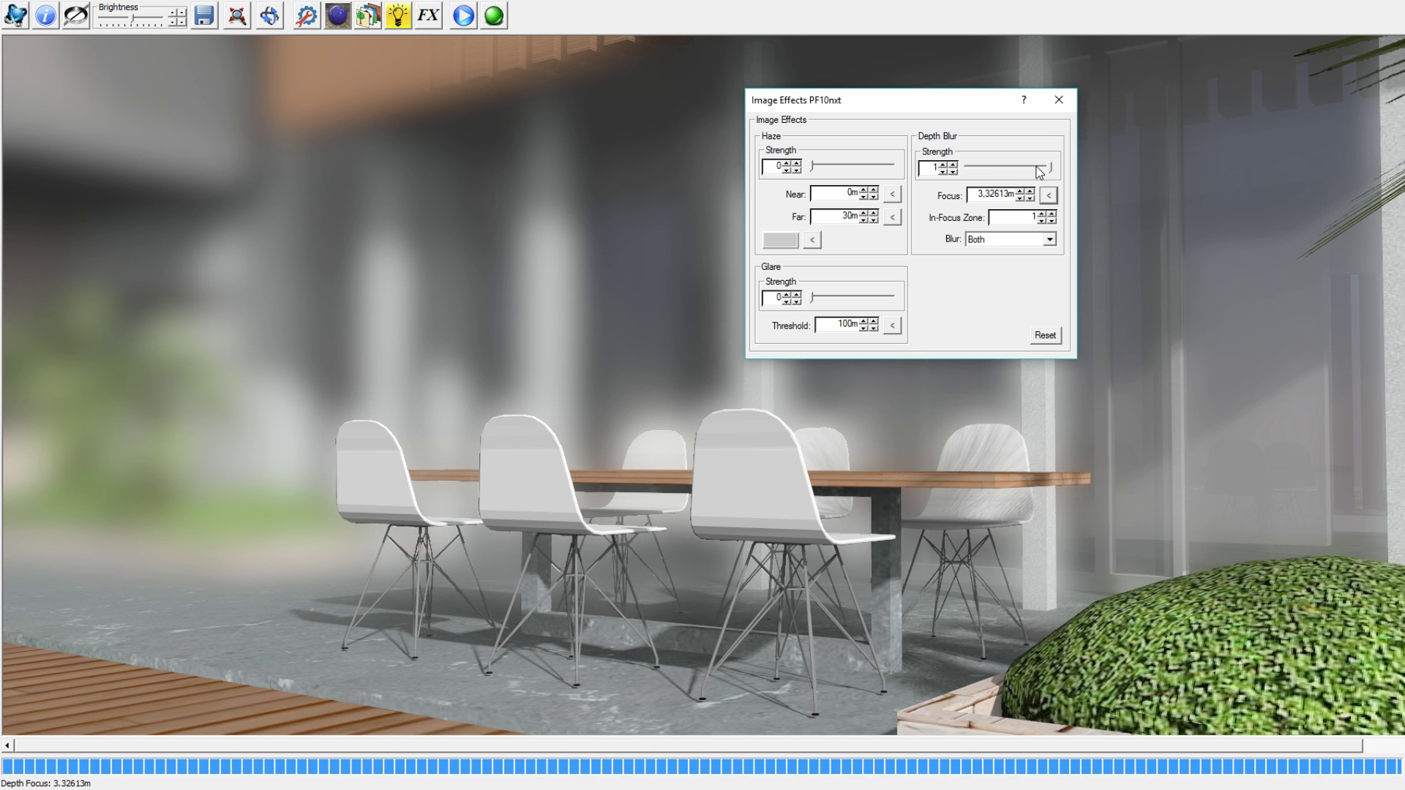
{"action": "left_click", "coordinate": [1038, 175]}
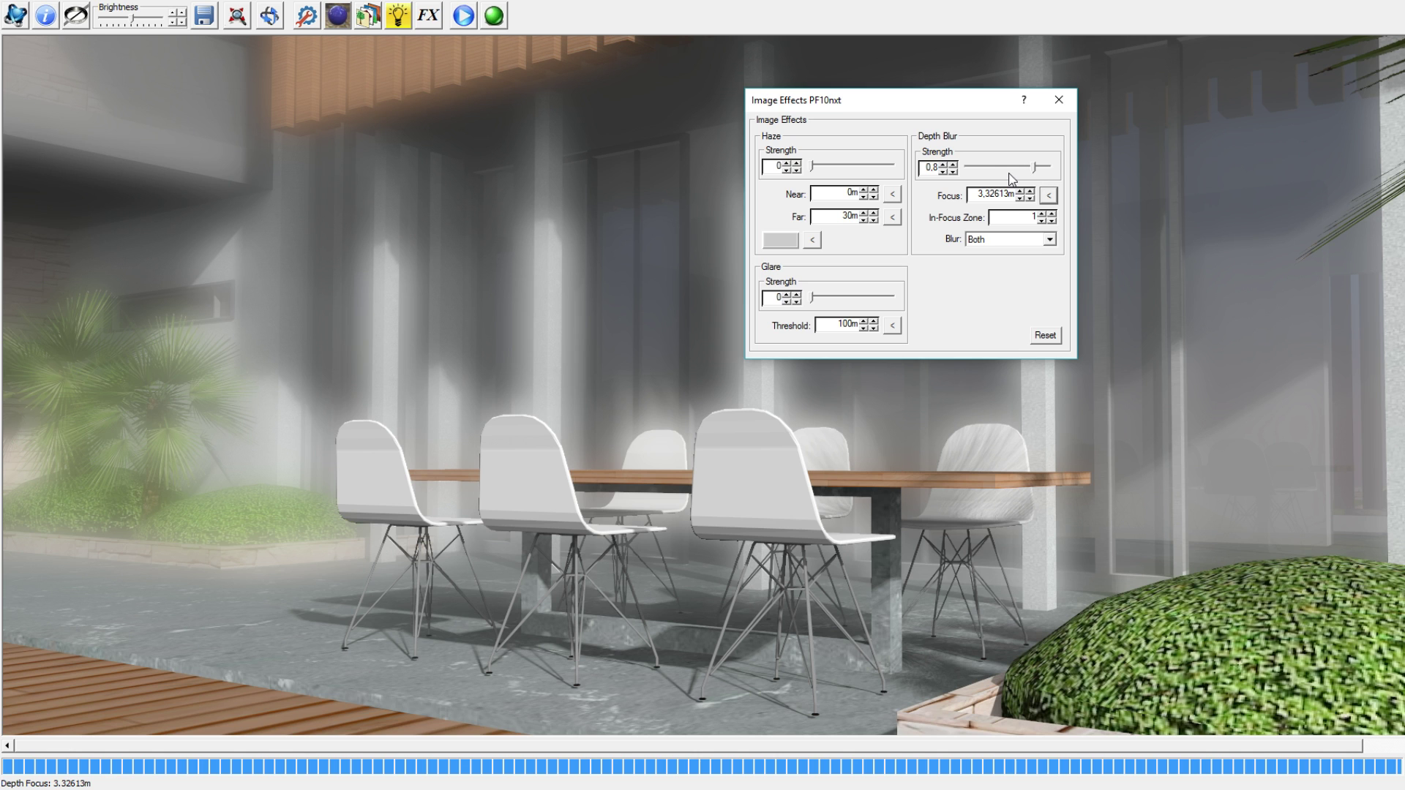
{"action": "left_click", "coordinate": [1007, 169]}
{"action": "left_click", "coordinate": [1008, 168]}
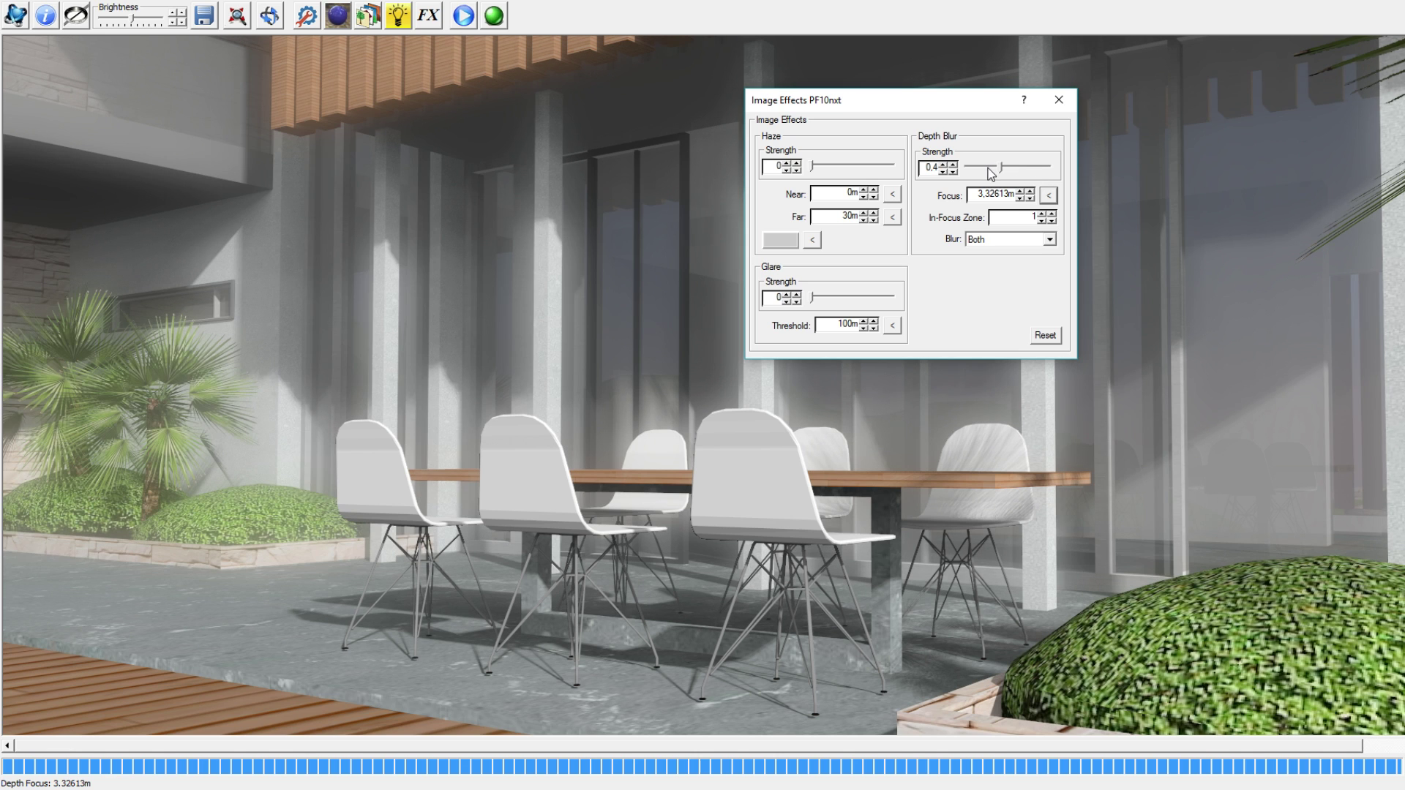
{"action": "left_click", "coordinate": [1047, 172]}
{"action": "left_click", "coordinate": [1046, 172]}
{"action": "left_click", "coordinate": [1046, 173]}
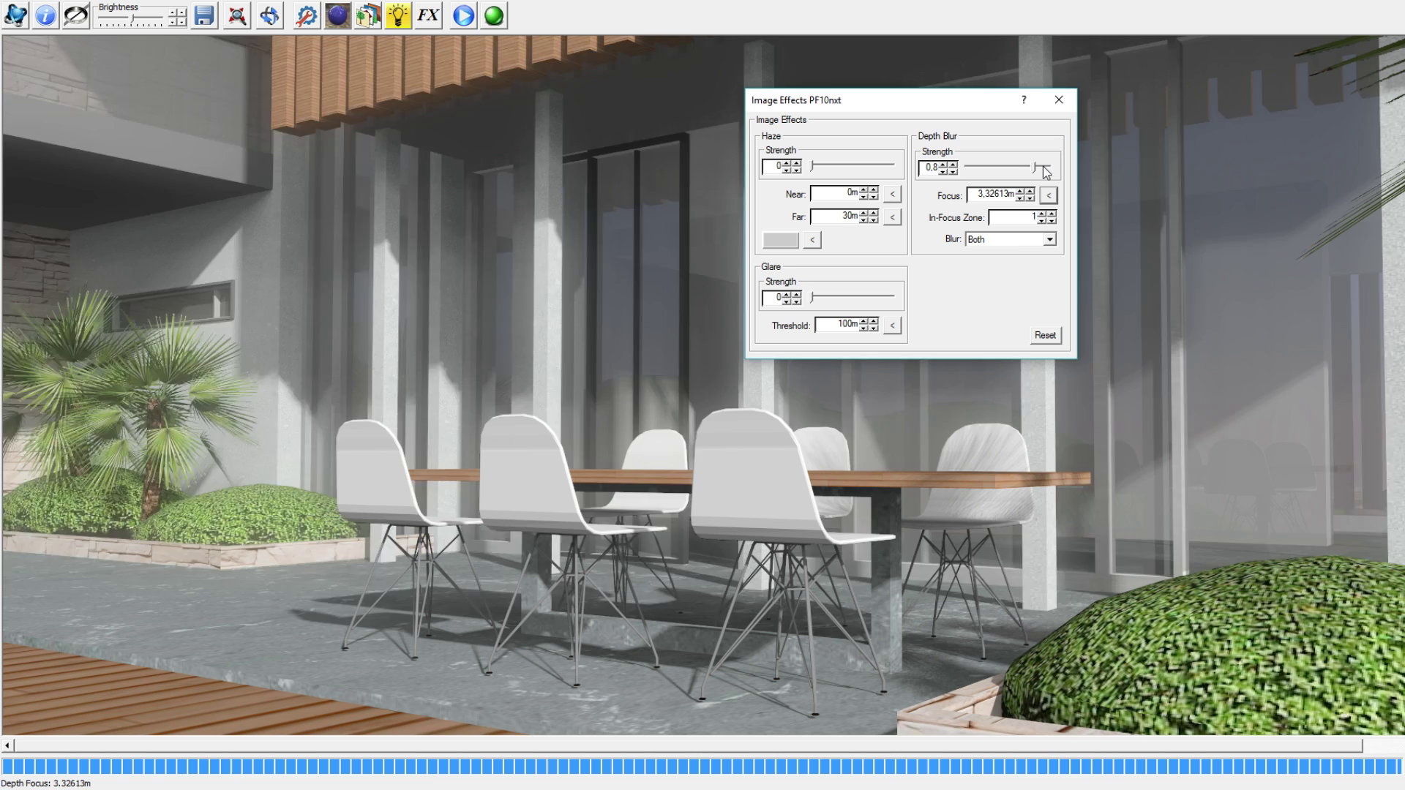
{"action": "left_click", "coordinate": [1047, 172]}
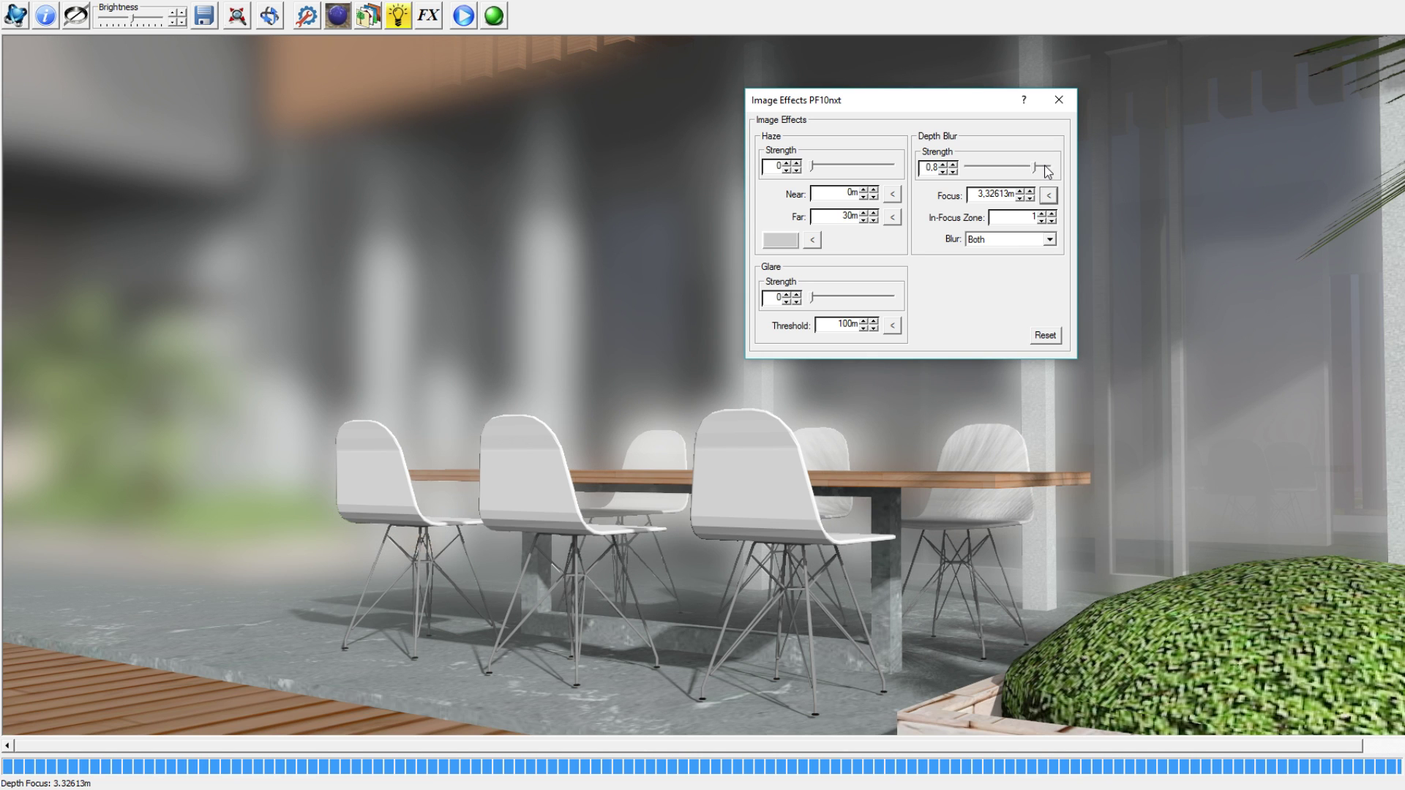
{"action": "left_click", "coordinate": [1046, 173]}
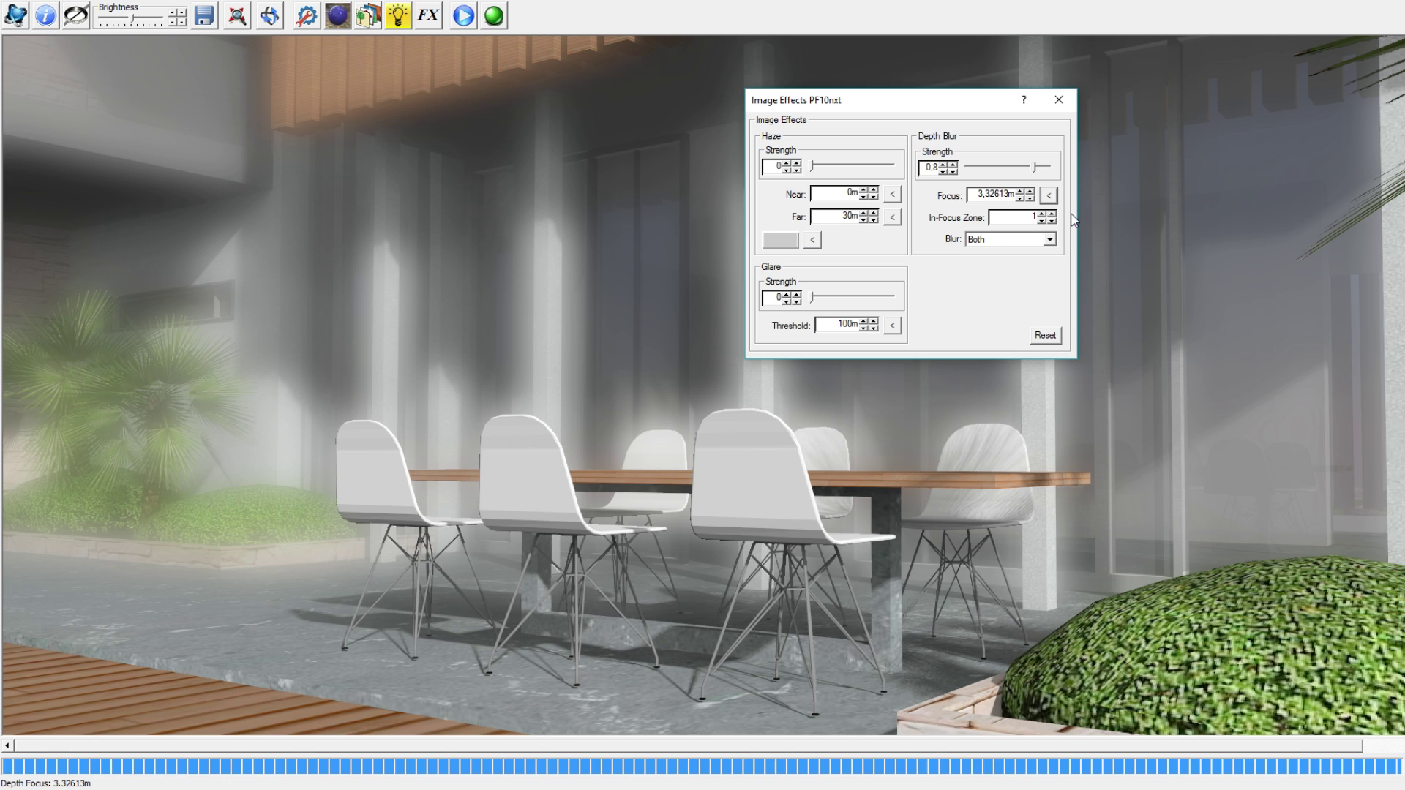
Experiment with the In-Focus Zone, widening it to 7, then narrowing it to 2.
{"action": "double_click", "coordinate": [1034, 217]}
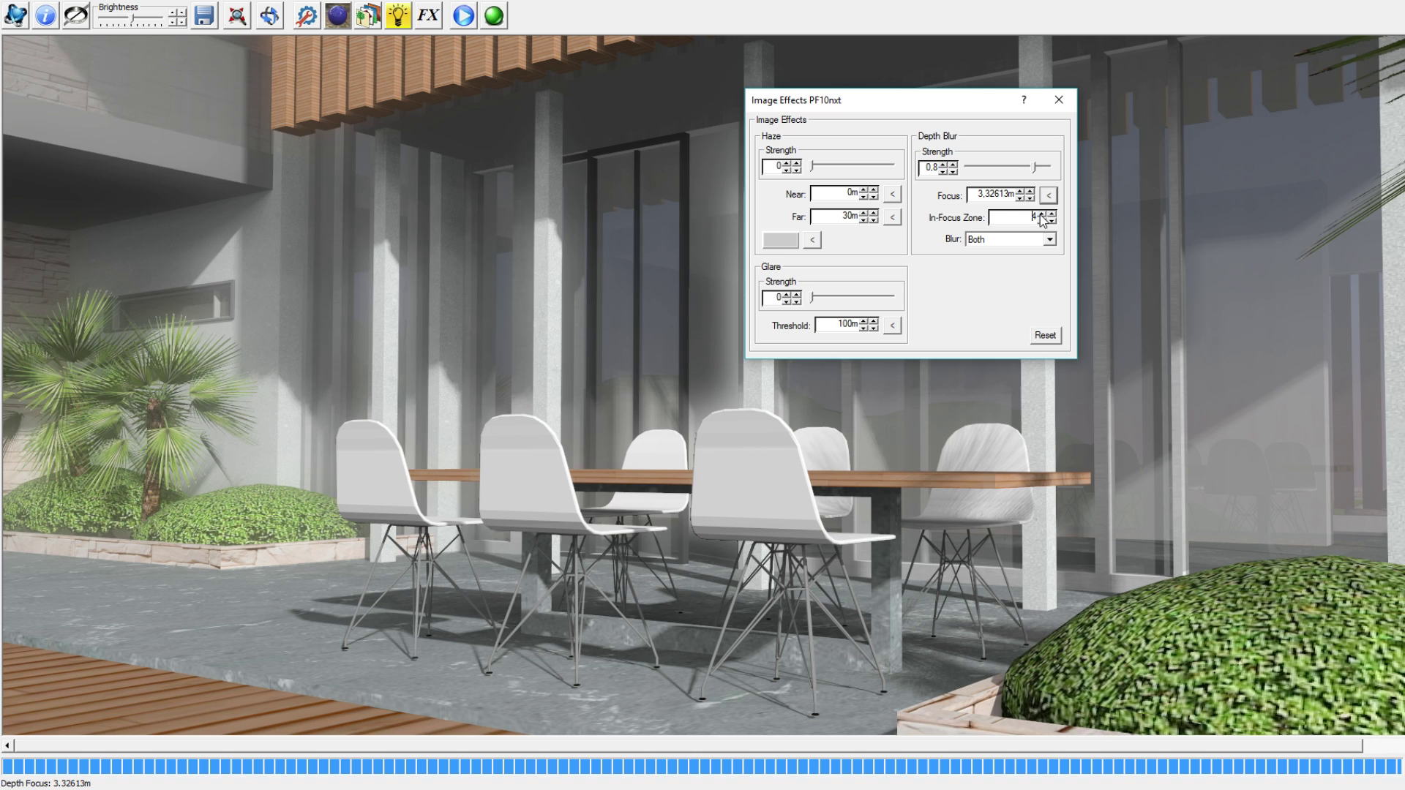
{"action": "left_click", "coordinate": [1041, 214]}
{"action": "left_click", "coordinate": [1041, 215]}
{"action": "left_click", "coordinate": [1041, 215]}
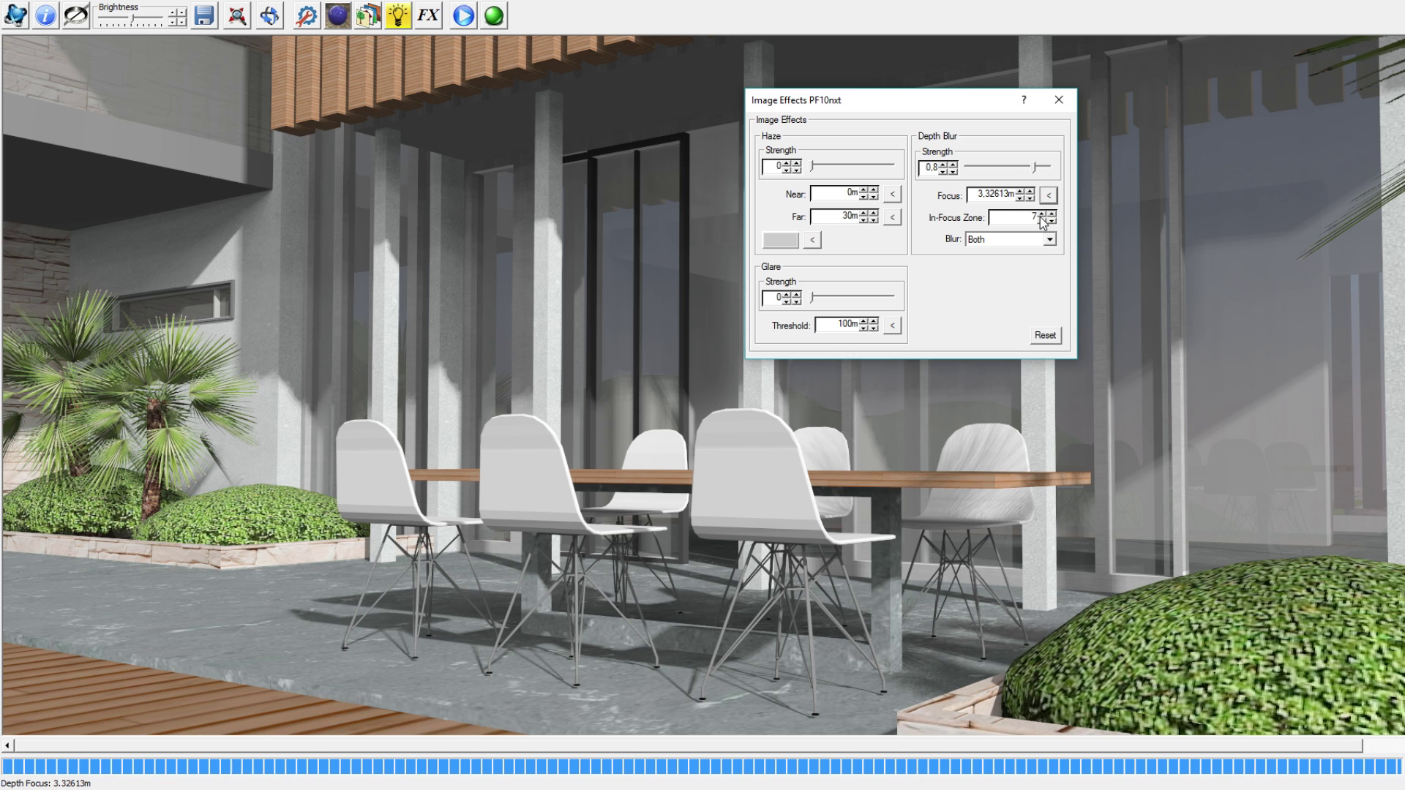
{"action": "left_click", "coordinate": [1041, 220]}
{"action": "left_click", "coordinate": [1041, 221]}
{"action": "left_click", "coordinate": [1041, 220]}
{"action": "left_click", "coordinate": [1041, 220]}
{"action": "left_click", "coordinate": [1041, 221]}
{"action": "left_click", "coordinate": [1041, 220]}
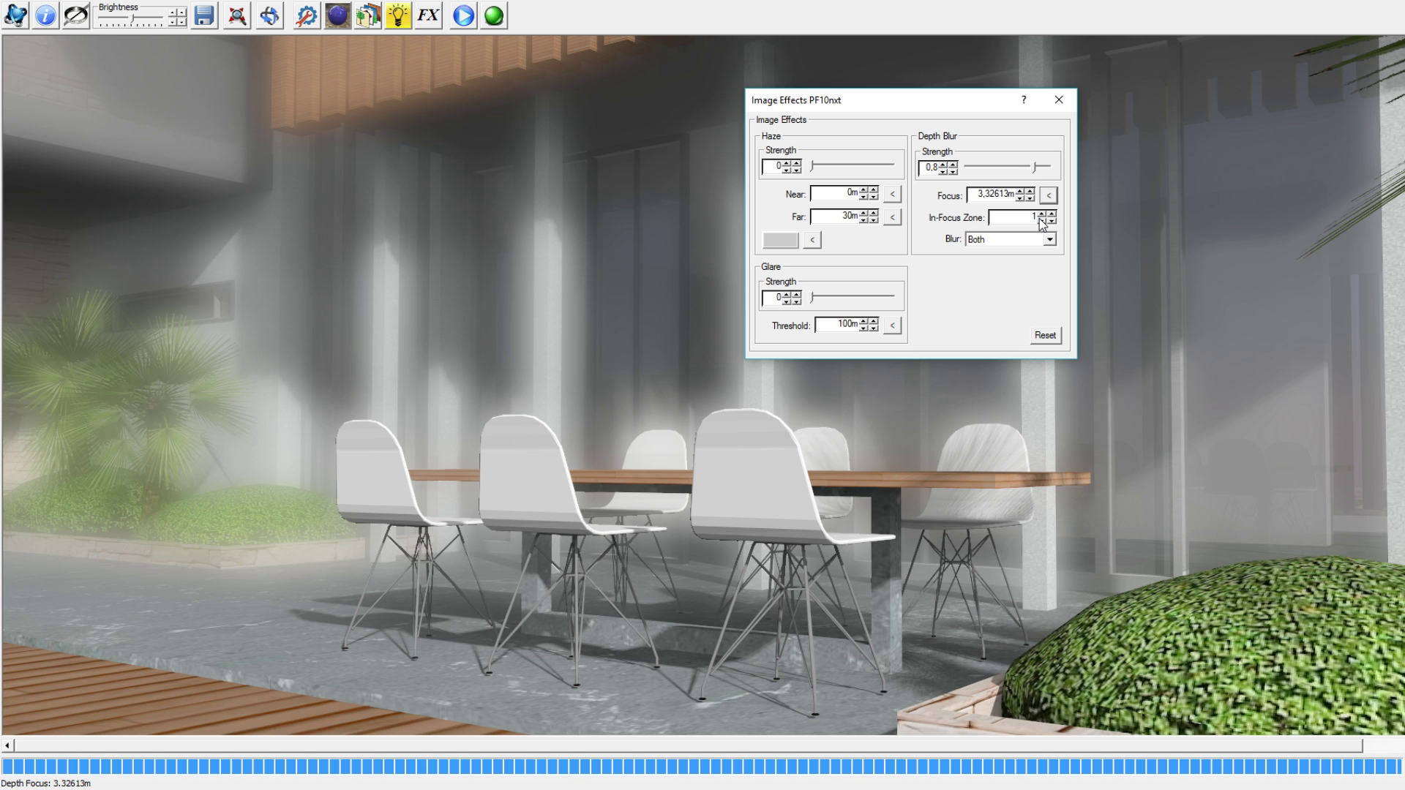
Shrink the In-Focus Zone below 1 toward 0, then settle it at 0,1.
{"action": "left_click", "coordinate": [1051, 222]}
{"action": "left_click", "coordinate": [1052, 221]}
{"action": "left_click", "coordinate": [1051, 222]}
{"action": "left_click", "coordinate": [1052, 221]}
{"action": "left_click", "coordinate": [1051, 221]}
{"action": "left_click", "coordinate": [1052, 221]}
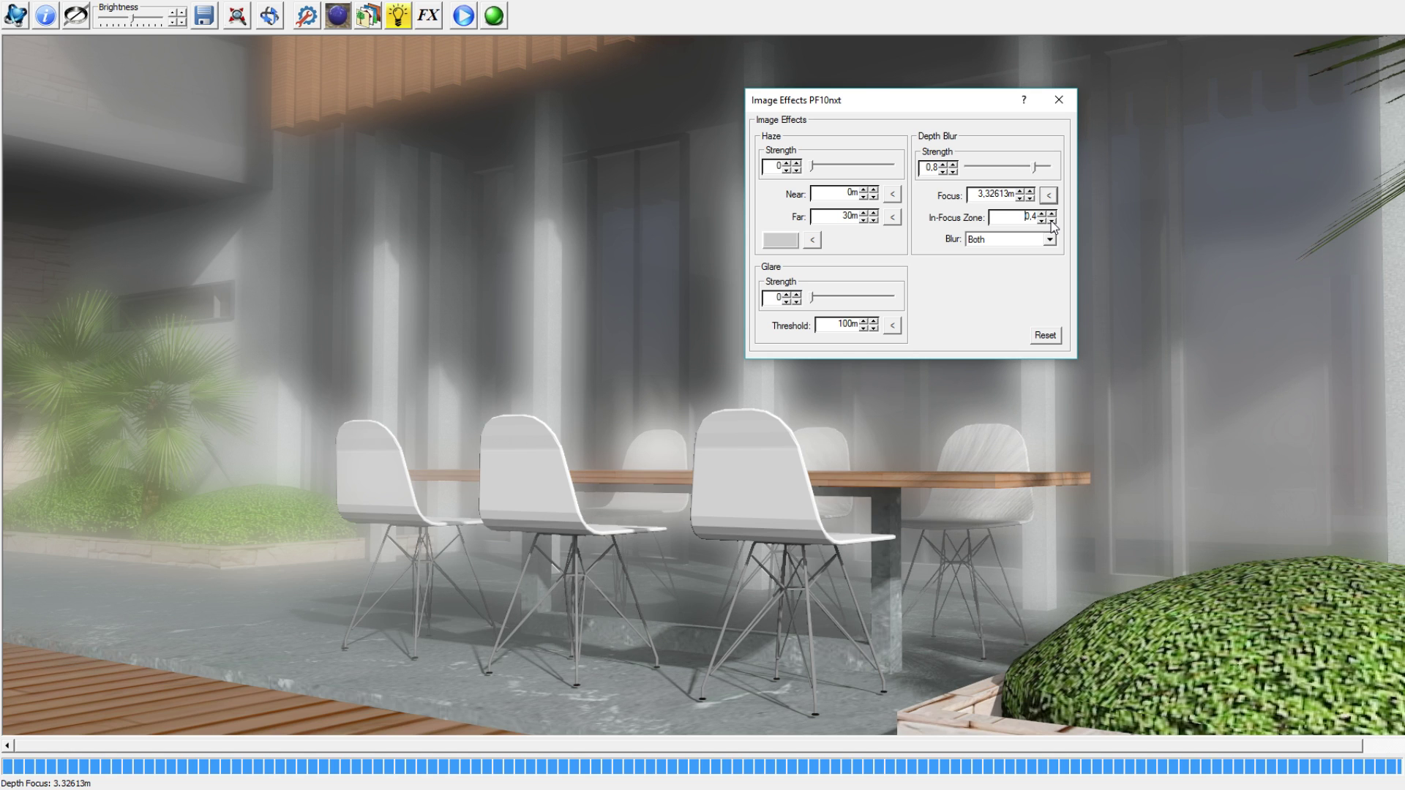
{"action": "left_click", "coordinate": [1051, 222]}
{"action": "left_click", "coordinate": [1052, 221]}
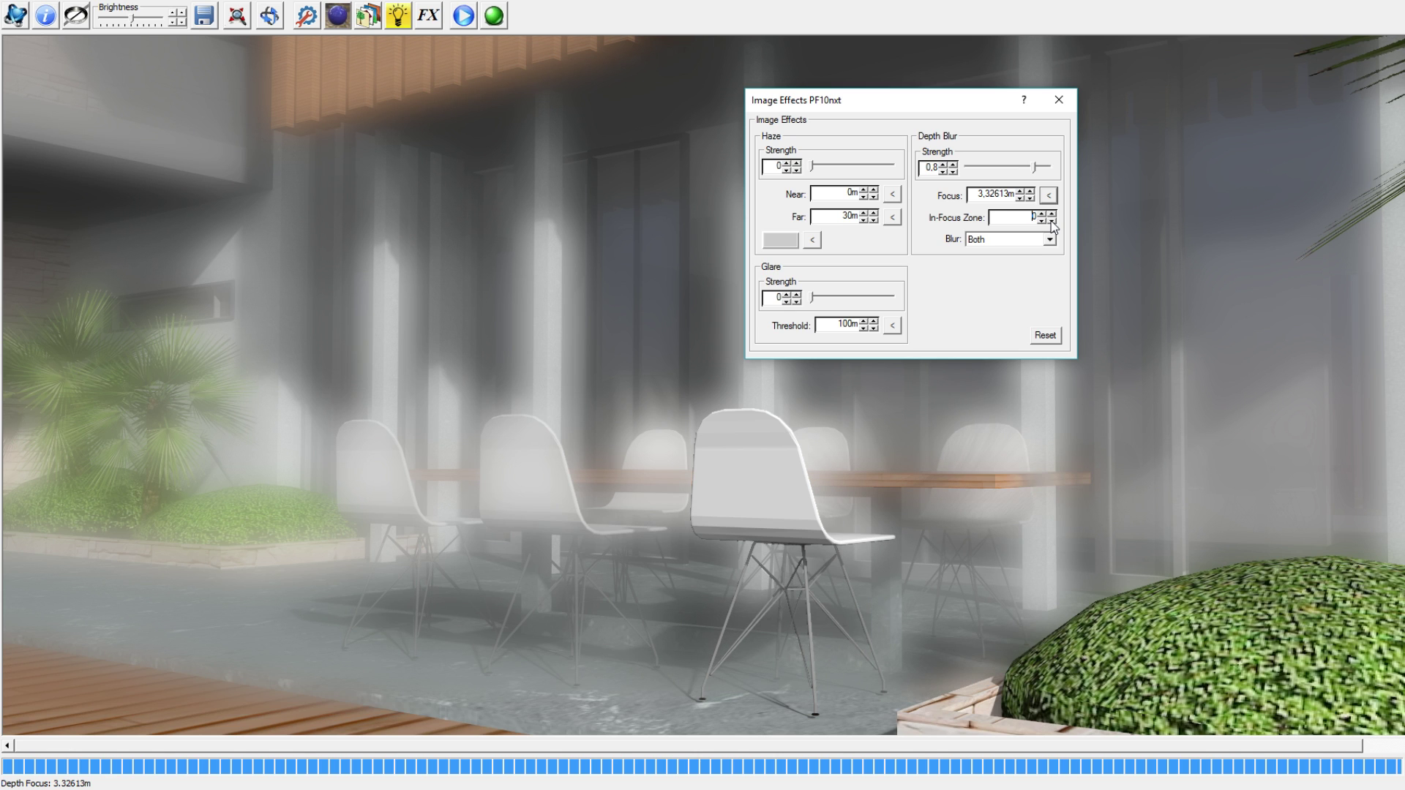
{"action": "left_click", "coordinate": [1051, 222]}
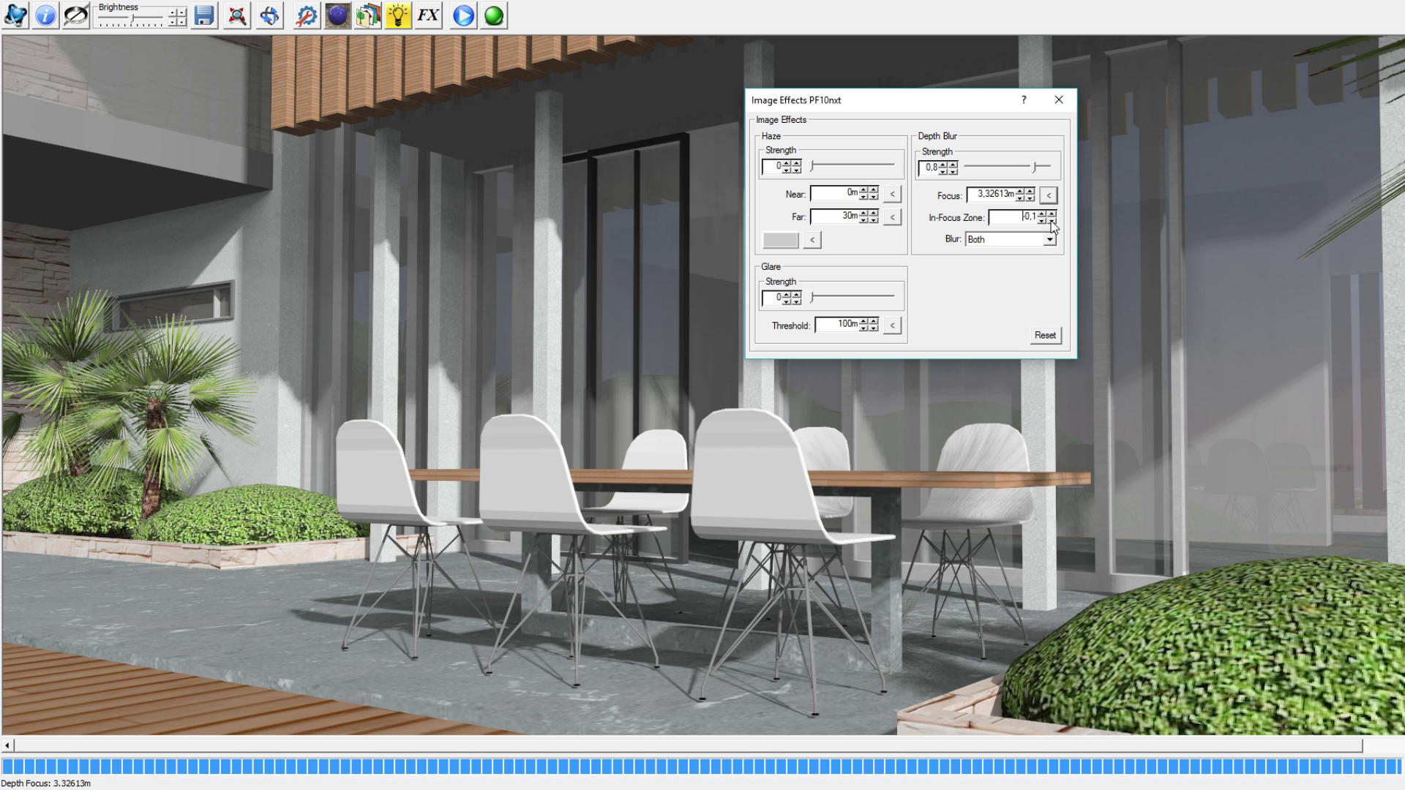
{"action": "left_click", "coordinate": [1051, 215]}
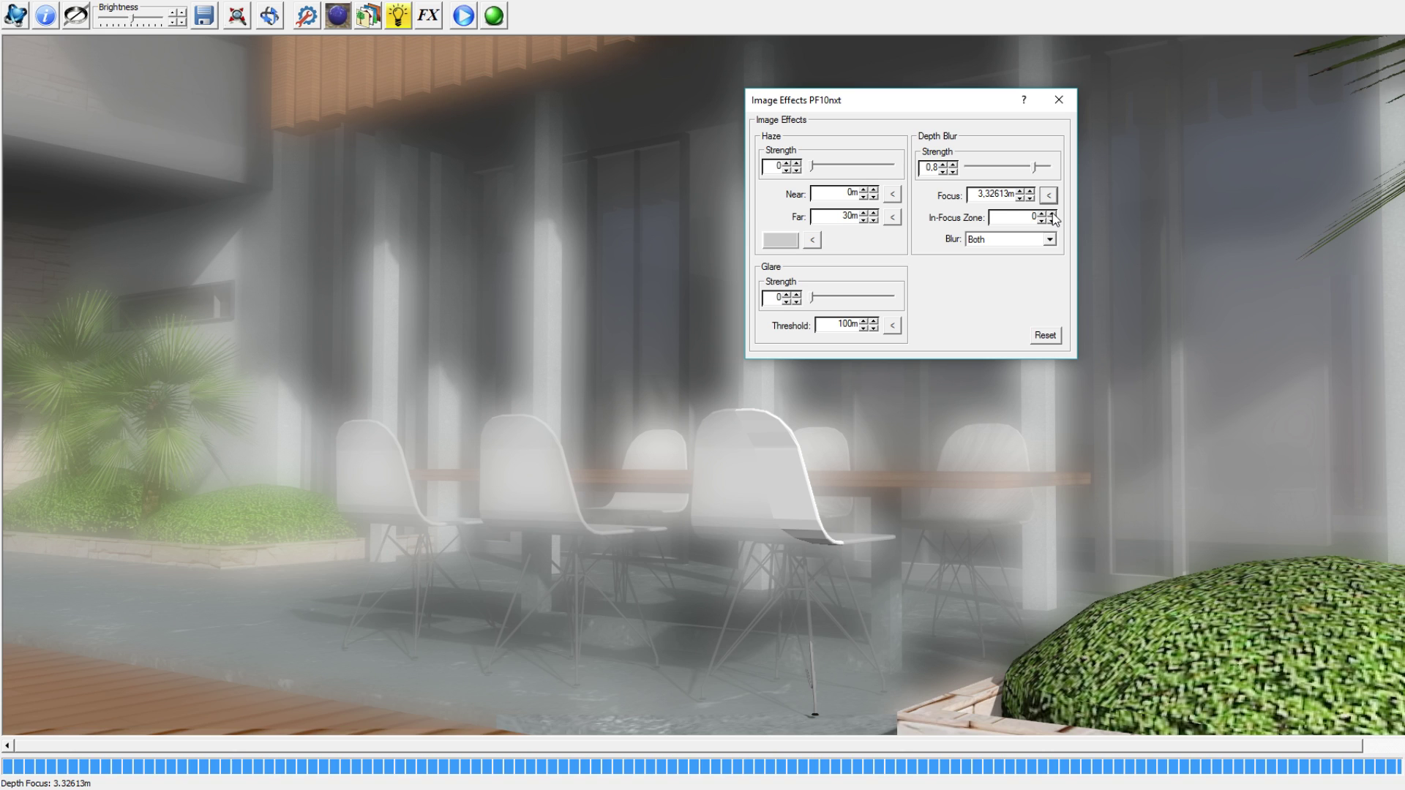
{"action": "left_click", "coordinate": [1051, 214]}
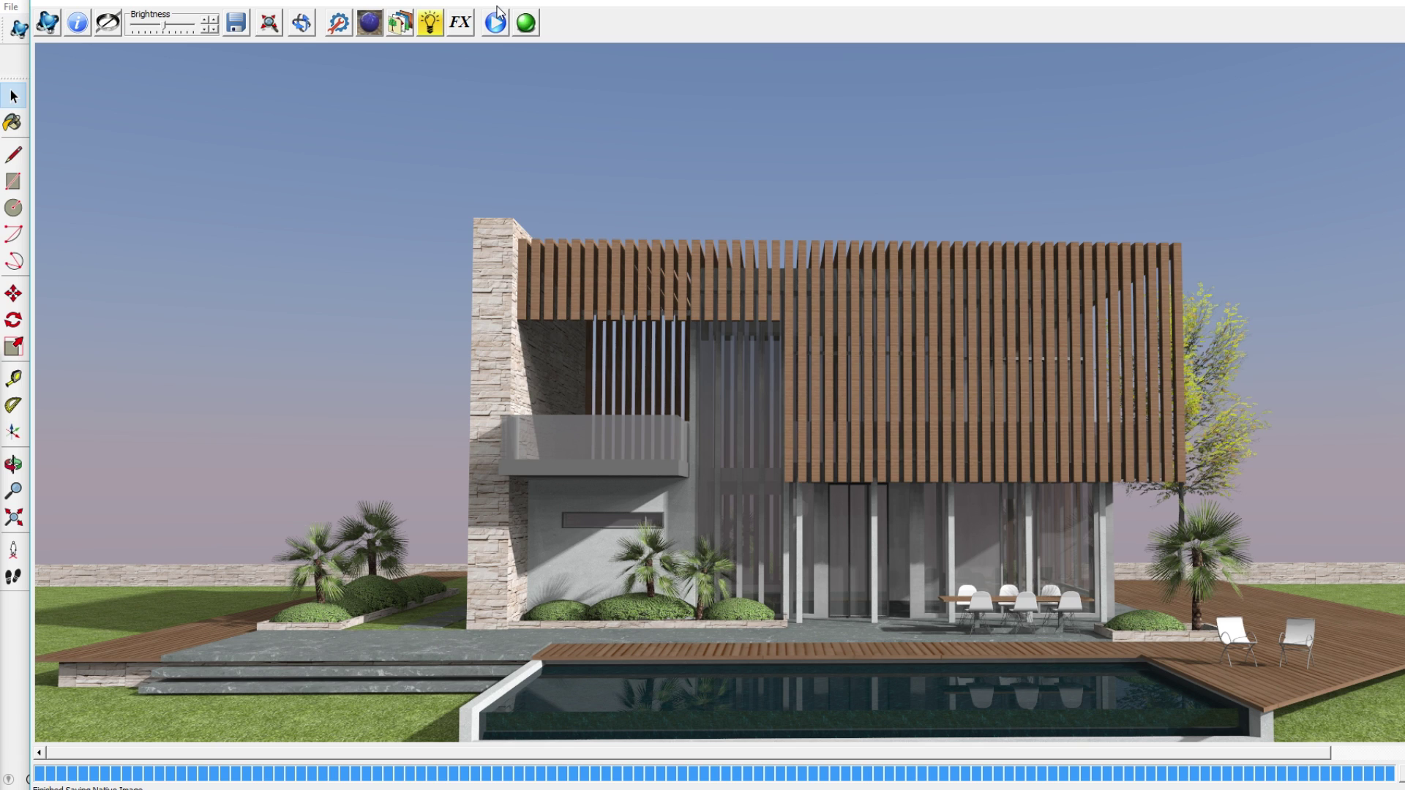
Add Haze to the house render, trying 0.4 and settling on strength 0.6.
{"action": "left_click", "coordinate": [463, 22]}
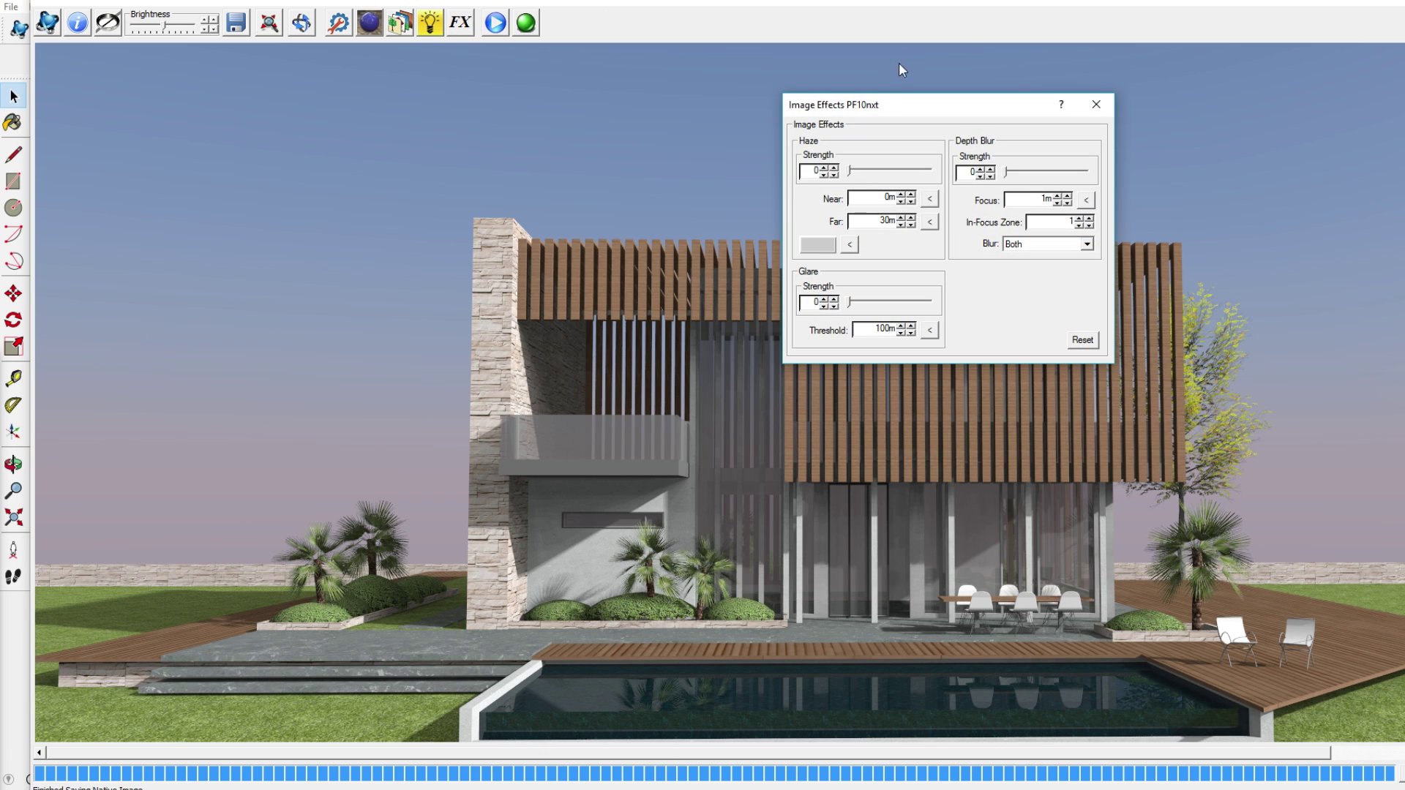
{"action": "left_click_drag", "start_coordinate": [886, 106], "coordinate": [880, 108]}
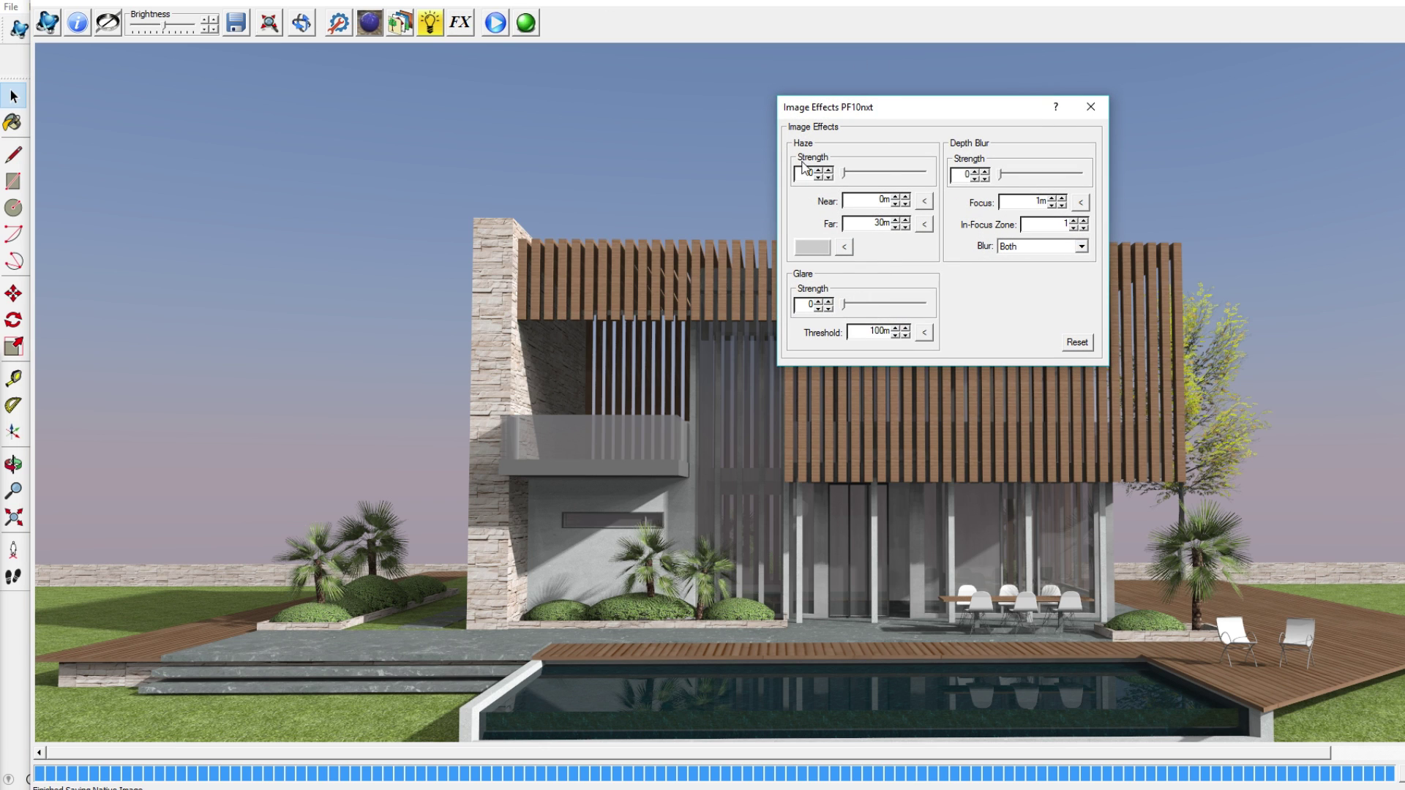
{"action": "left_click_drag", "start_coordinate": [844, 173], "coordinate": [888, 188]}
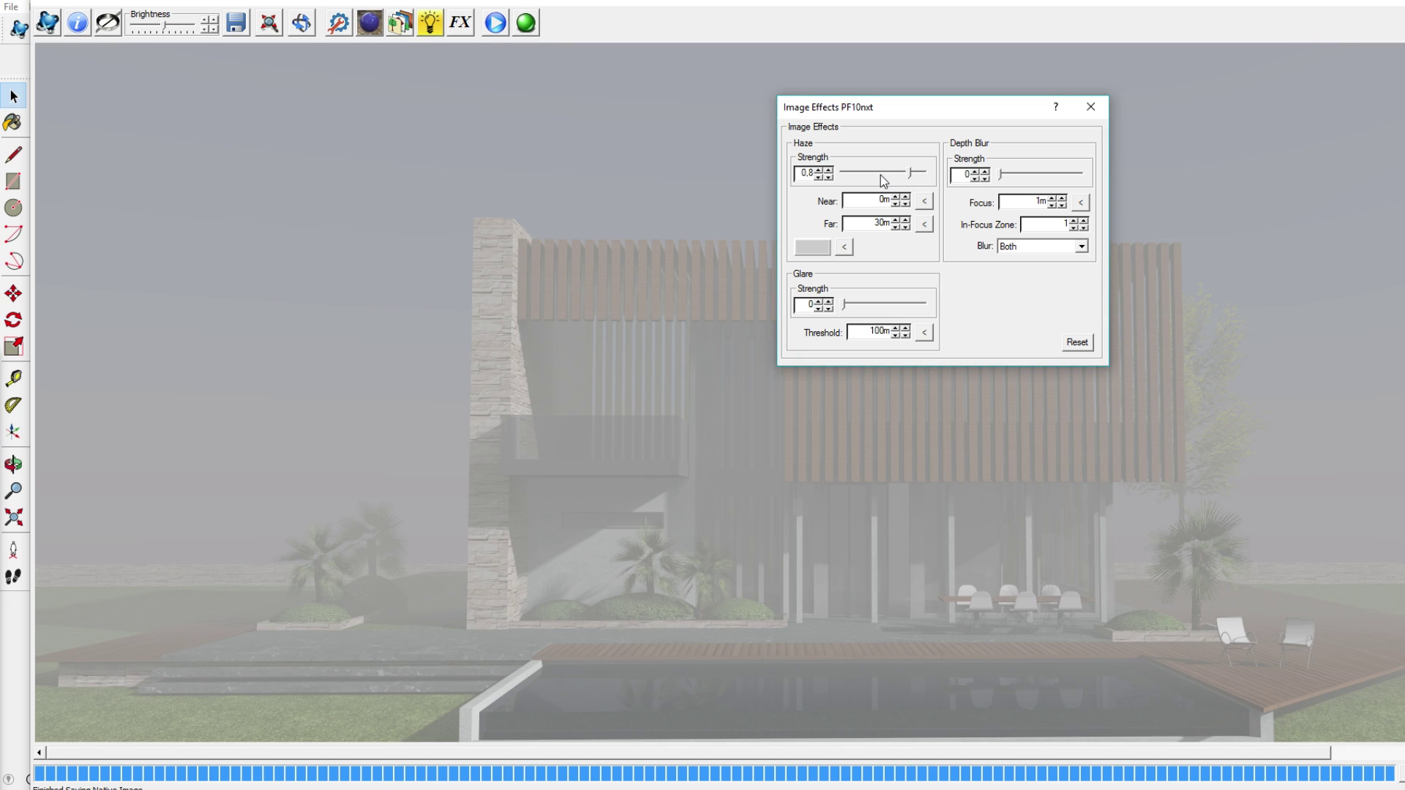
{"action": "left_click", "coordinate": [880, 175]}
{"action": "left_click", "coordinate": [880, 174]}
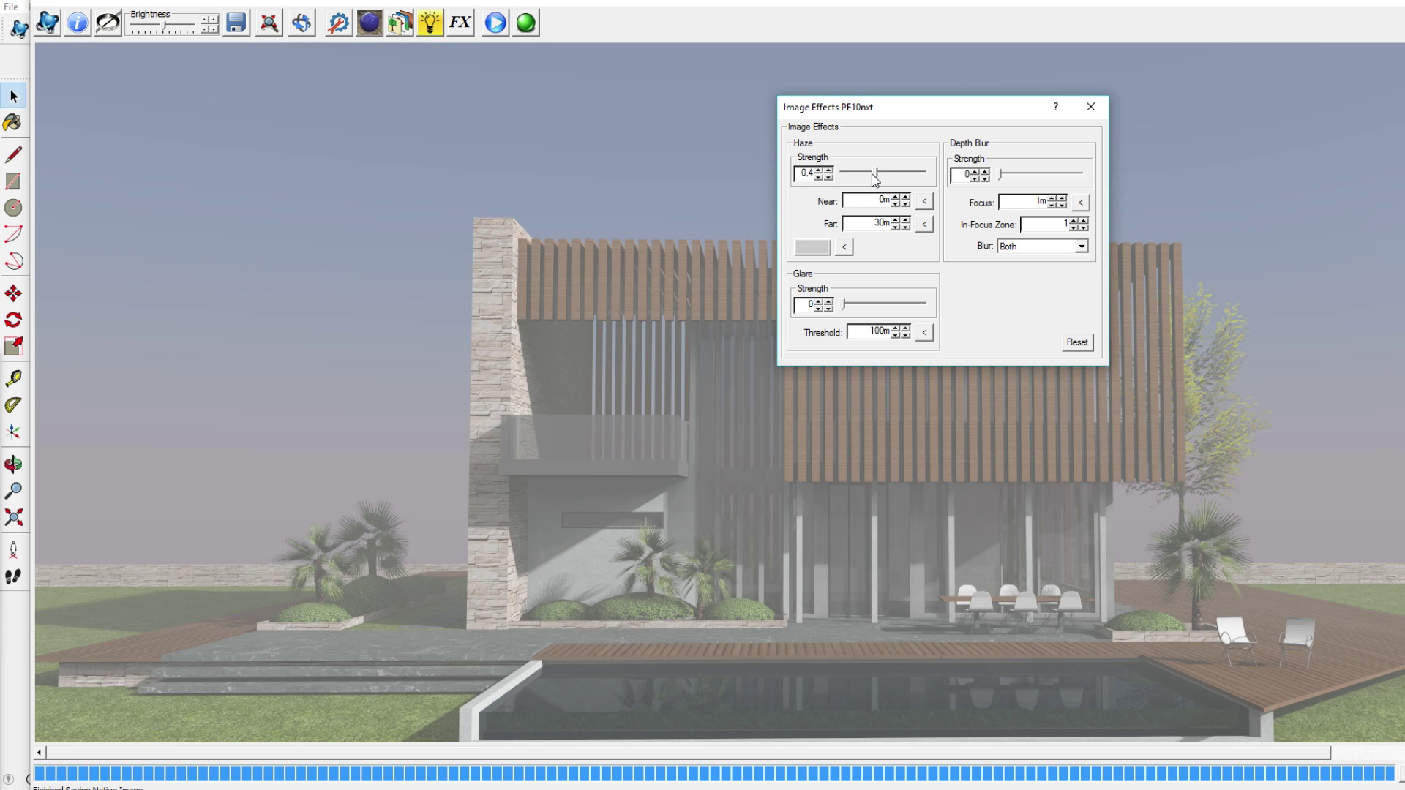
{"action": "left_click", "coordinate": [896, 169]}
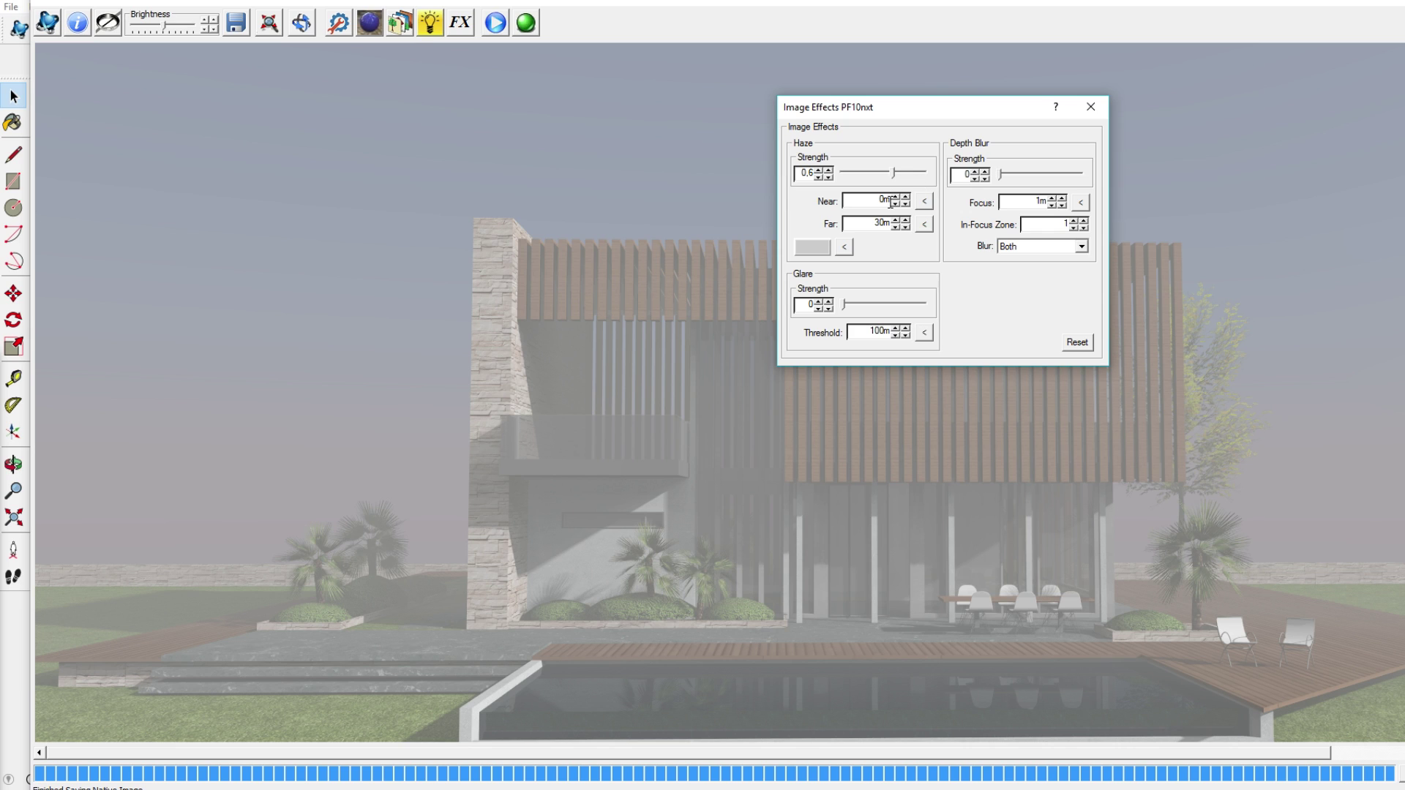
Try other haze Near/Far distances and depth blur, keeping Near 0m and Far 30m.
{"action": "left_click_drag", "start_coordinate": [881, 220], "coordinate": [877, 223]}
{"action": "type", "text": "7"}
{"action": "left_click_drag", "start_coordinate": [889, 199], "coordinate": [882, 201]}
{"action": "type", "text": "1"}
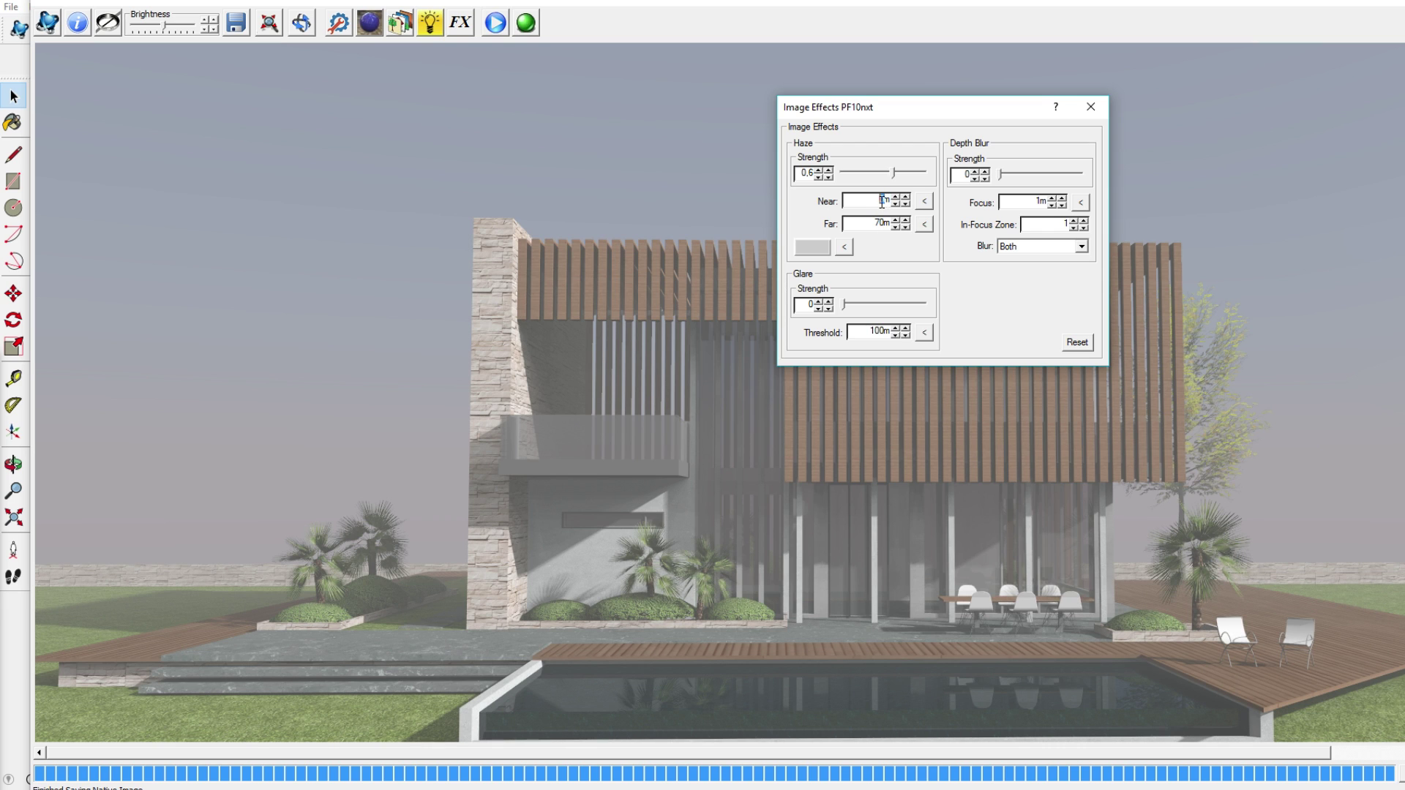
{"action": "type", "text": "30"}
{"action": "left_click", "coordinate": [1017, 173]}
{"action": "left_click", "coordinate": [997, 174]}
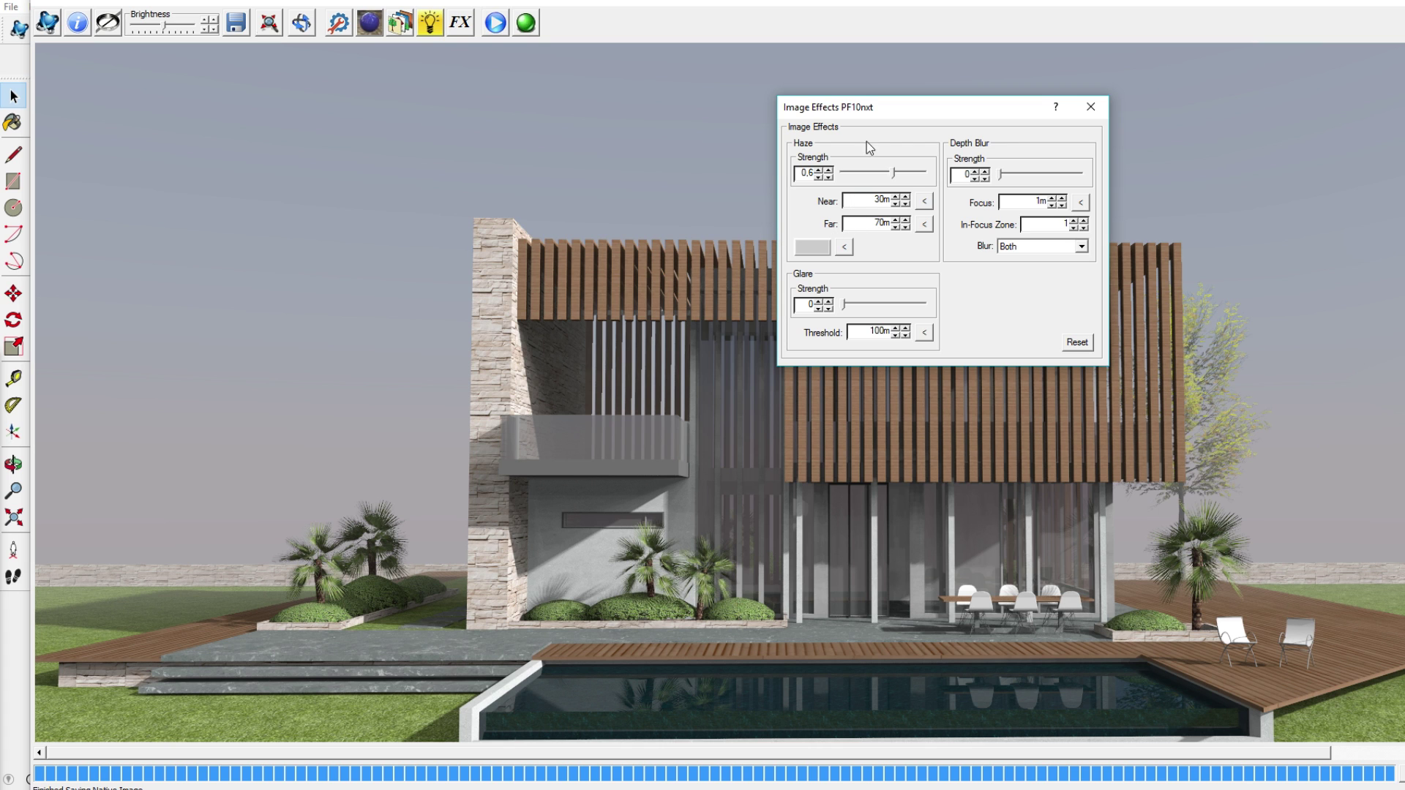
{"action": "scroll", "coordinate": [878, 199], "scroll_direction": "down", "scroll_amount": 3}
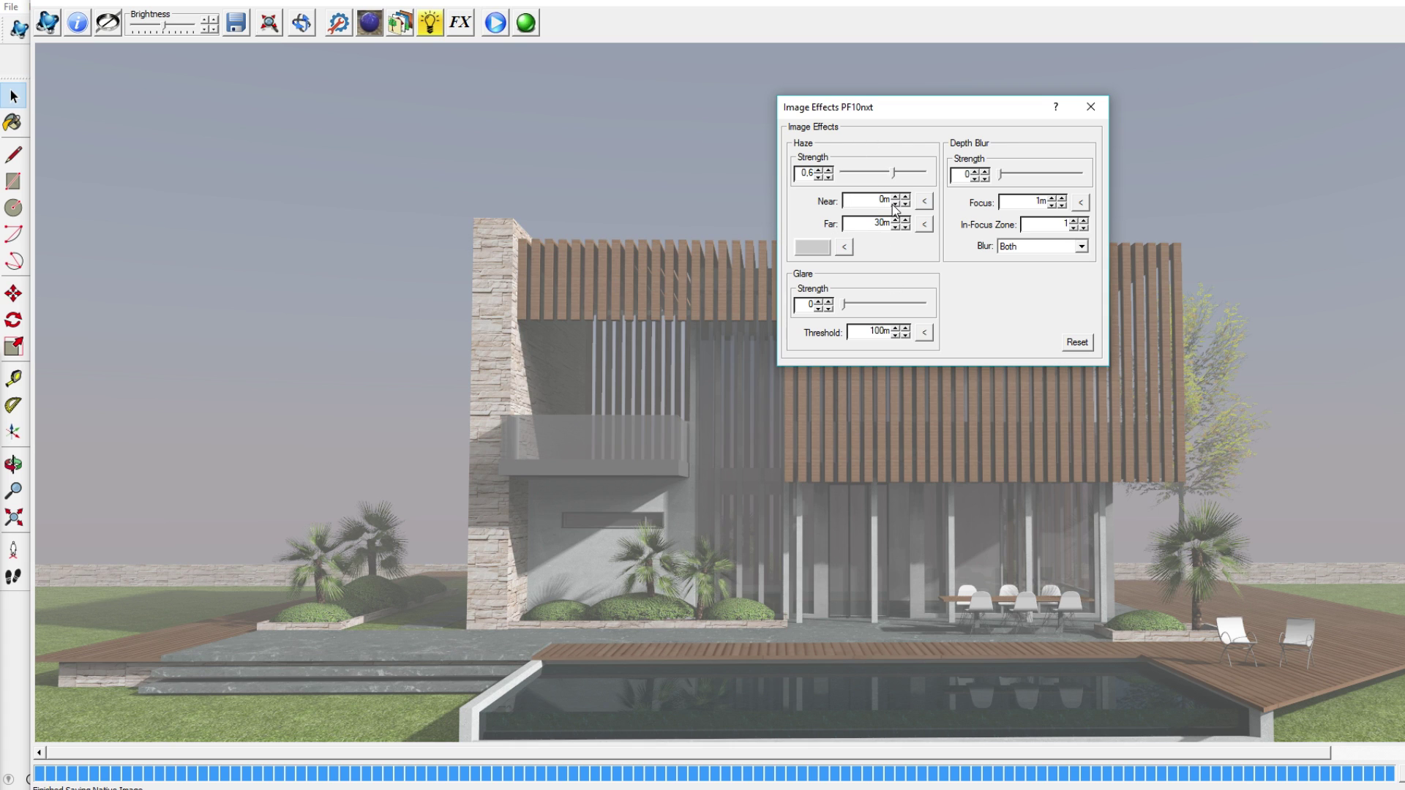
Change the Haze colour to black, then to a mid-grey.
{"action": "scroll", "coordinate": [893, 222], "scroll_direction": "down", "scroll_amount": 4}
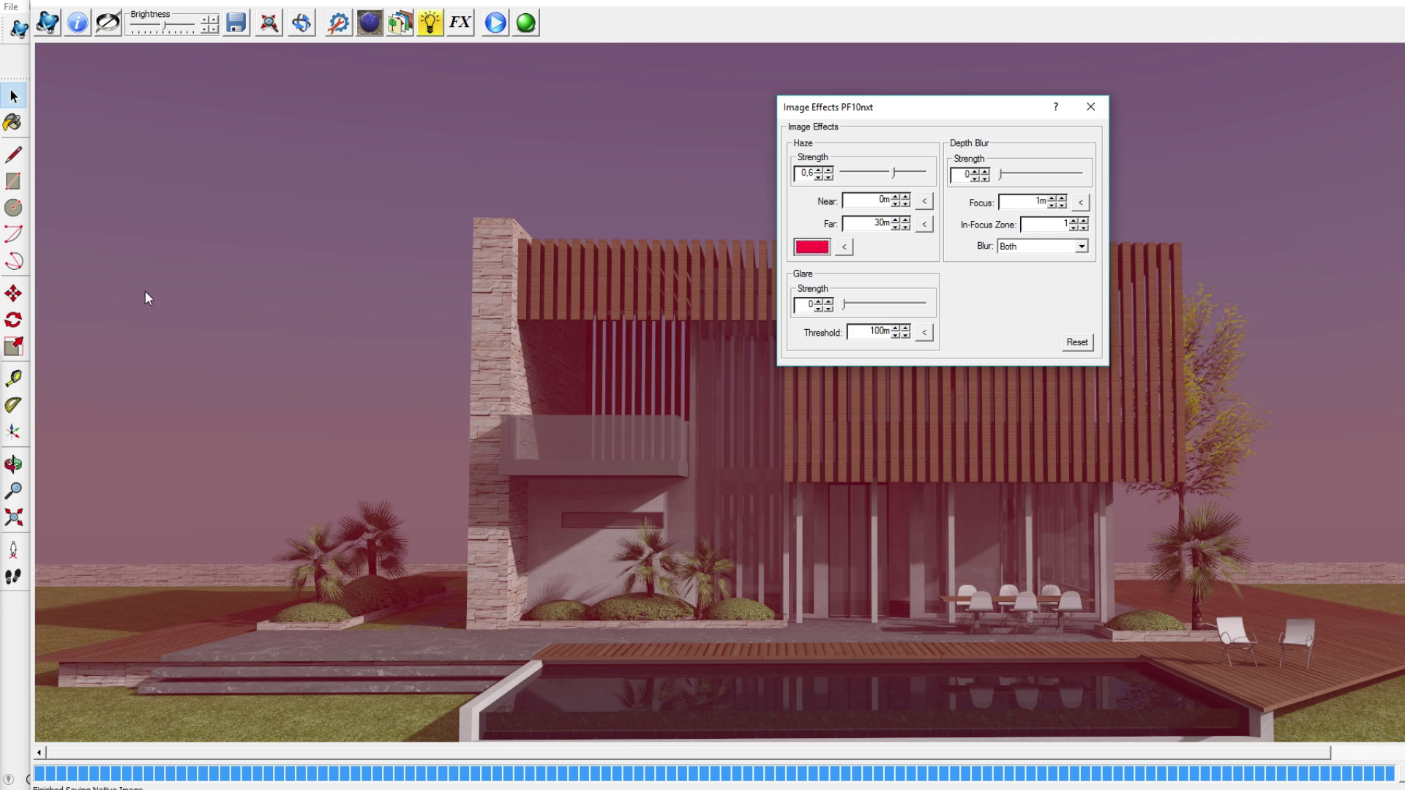
{"action": "left_click", "coordinate": [811, 247]}
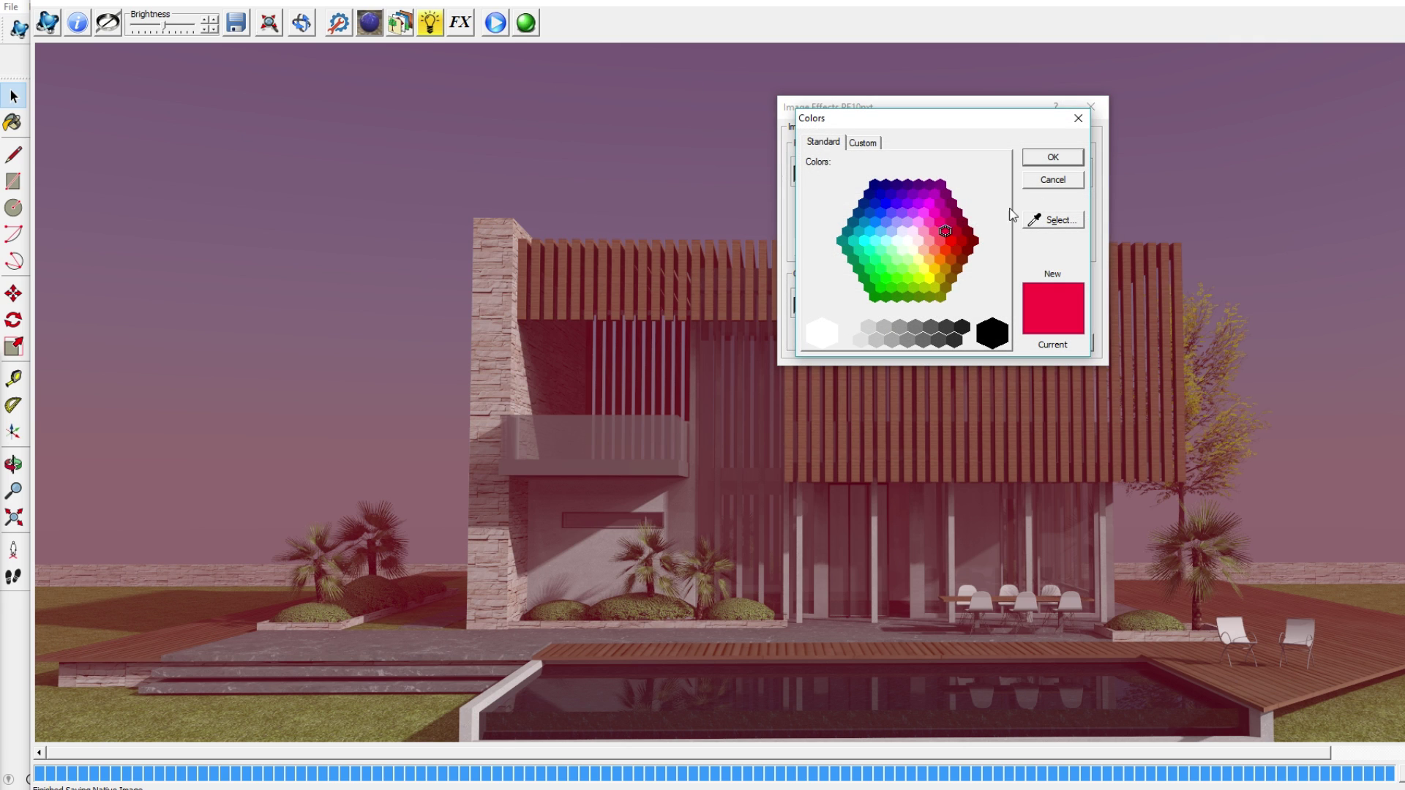
{"action": "left_click", "coordinate": [954, 333]}
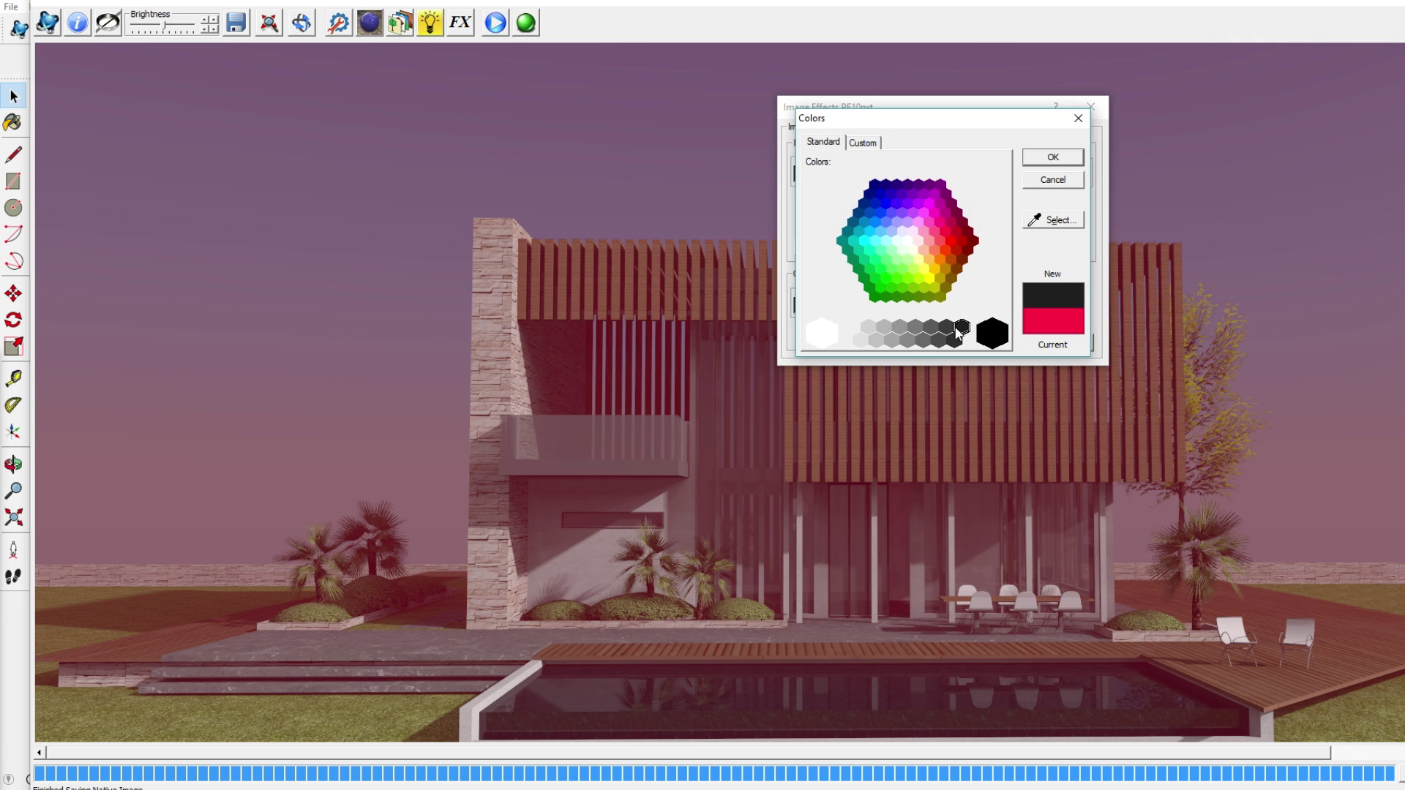
{"action": "left_click", "coordinate": [993, 334]}
{"action": "left_click", "coordinate": [1056, 160]}
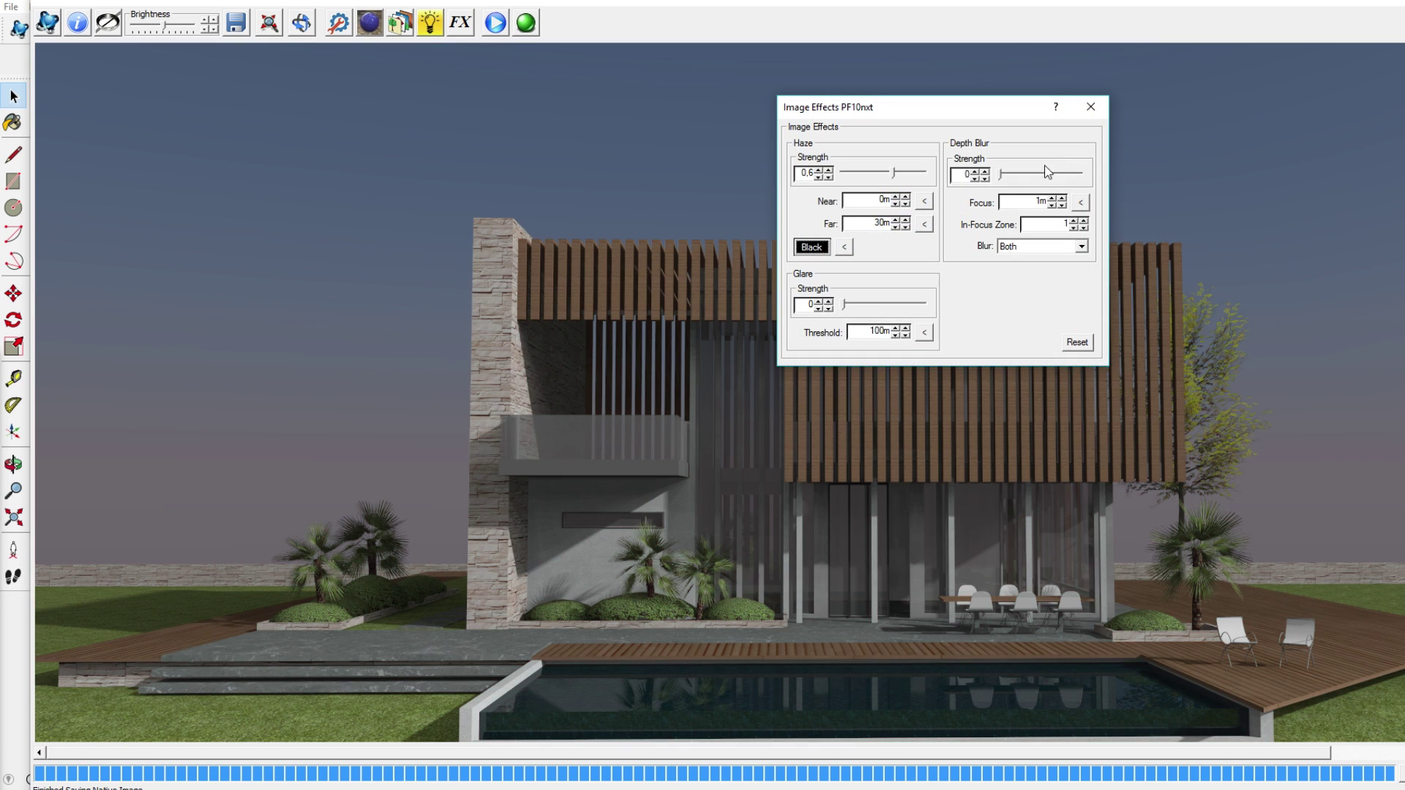
{"action": "left_click", "coordinate": [824, 251]}
{"action": "left_click", "coordinate": [907, 341]}
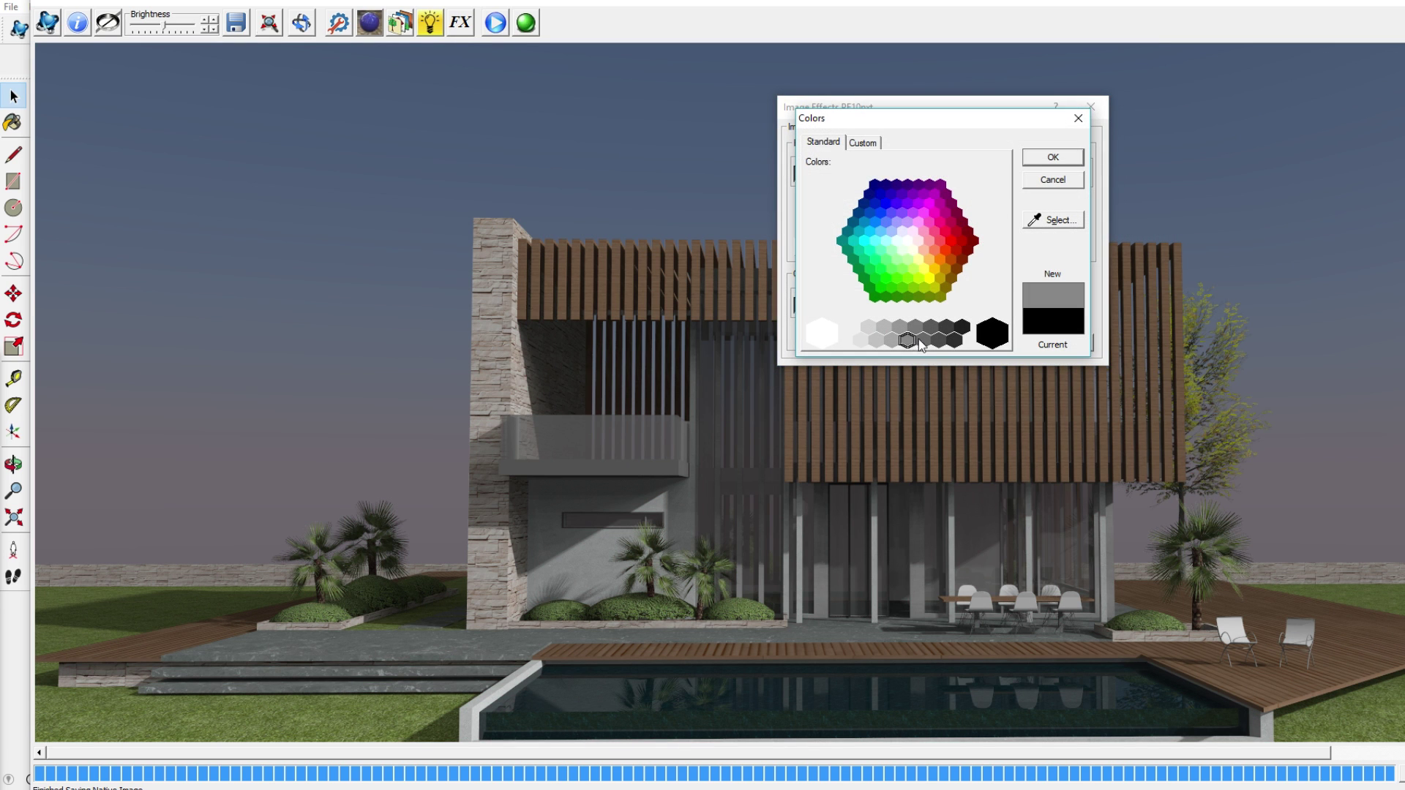
{"action": "left_click", "coordinate": [1068, 157]}
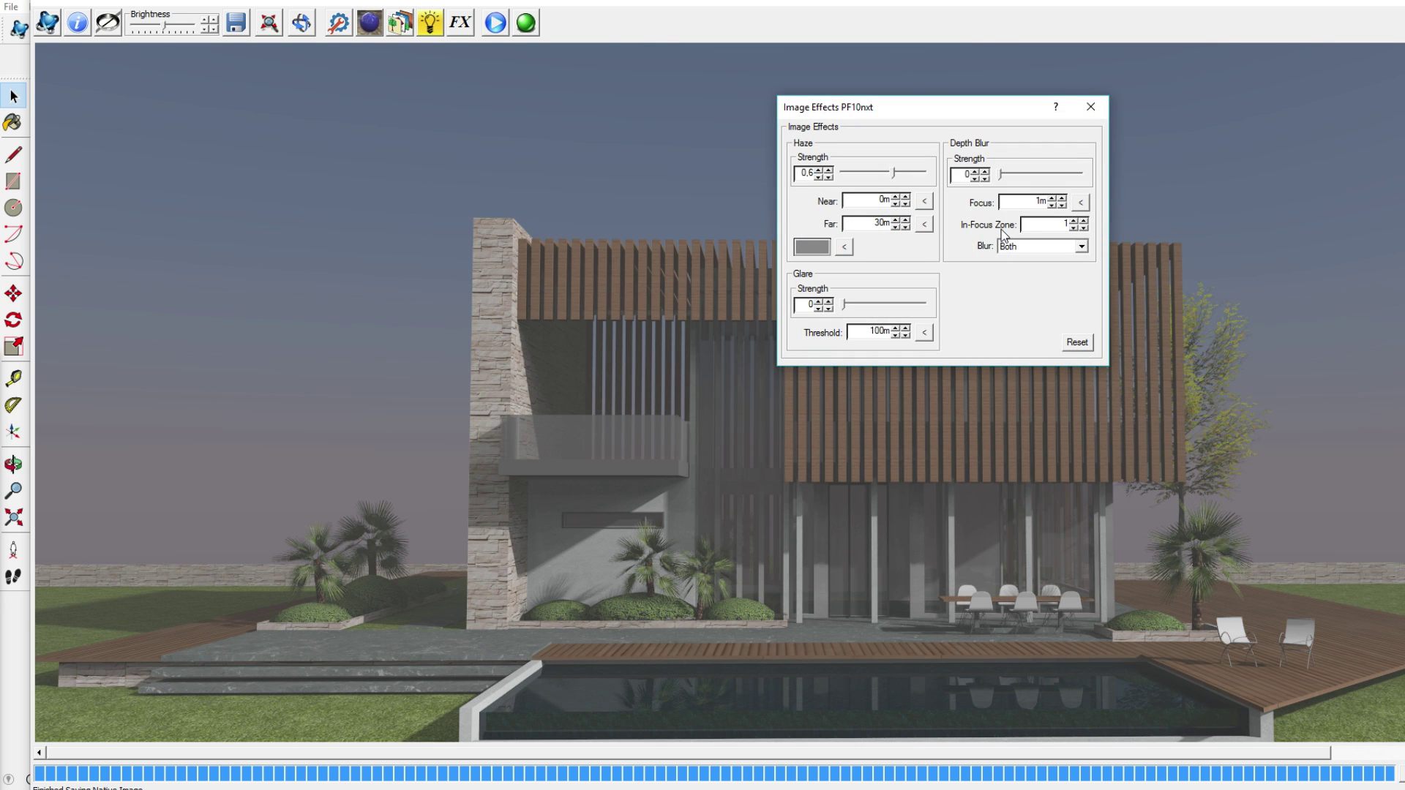
Raise Haze strength to maximum and switch the haze colour to light grey.
{"action": "left_click_drag", "start_coordinate": [894, 172], "coordinate": [913, 176]}
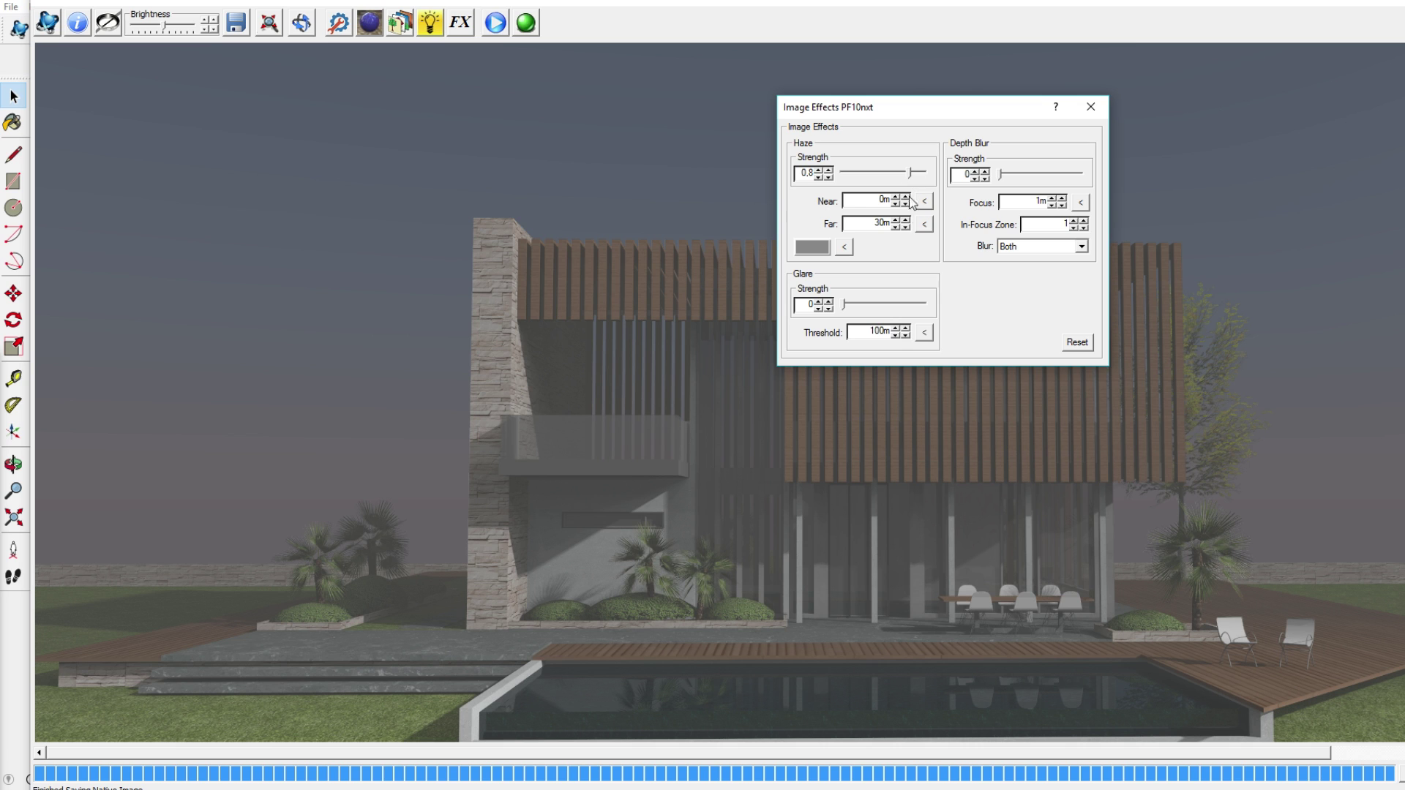
{"action": "left_click", "coordinate": [812, 247]}
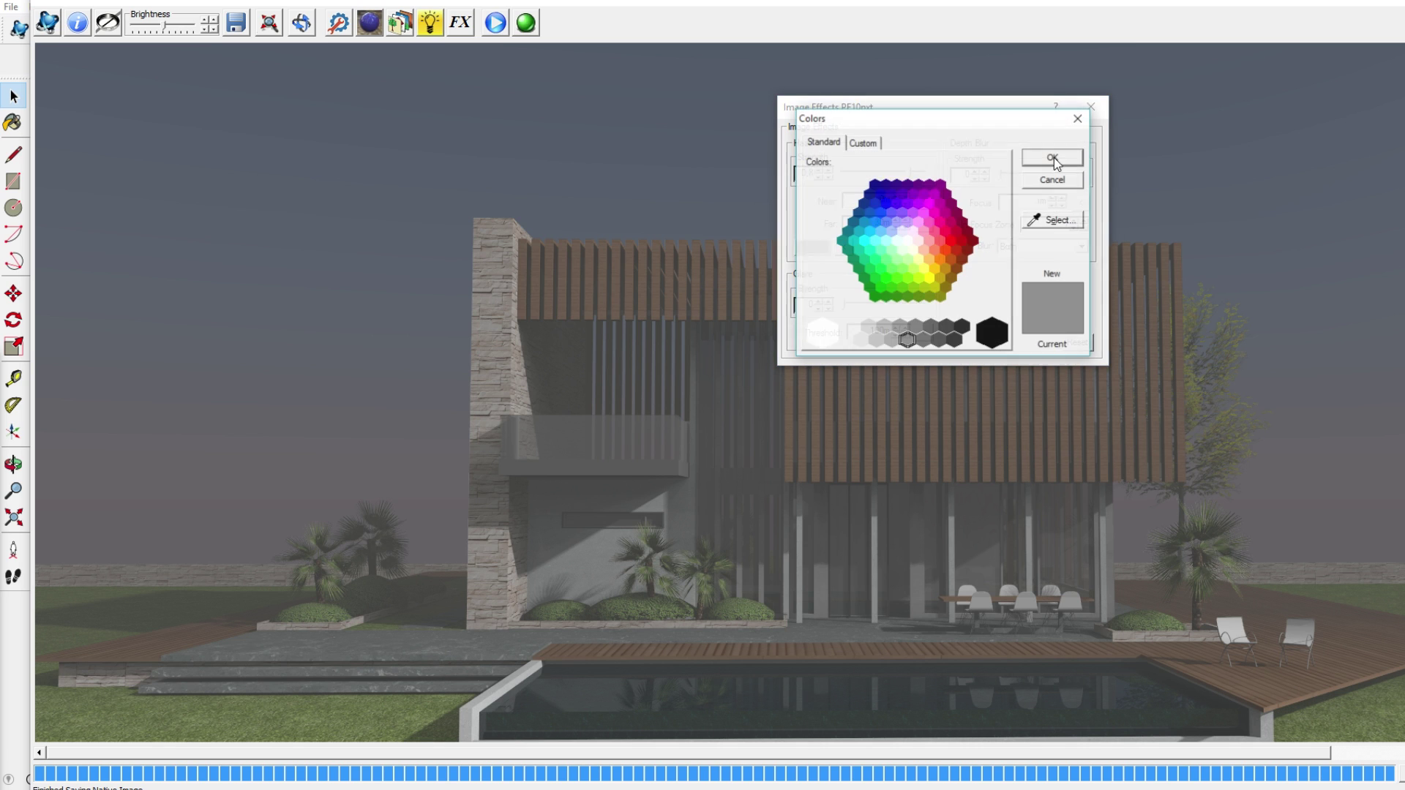
{"action": "left_click", "coordinate": [879, 342]}
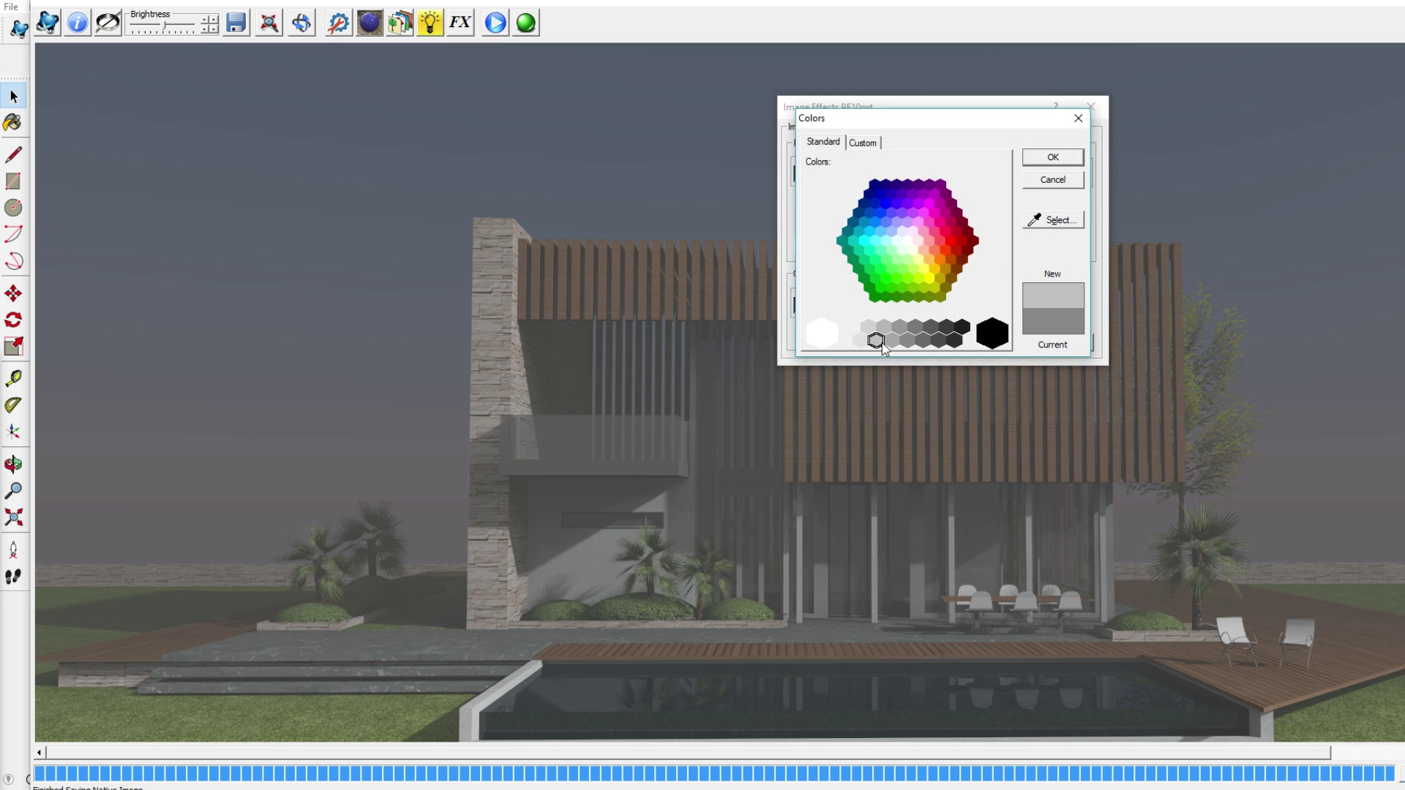
{"action": "left_click", "coordinate": [1051, 158]}
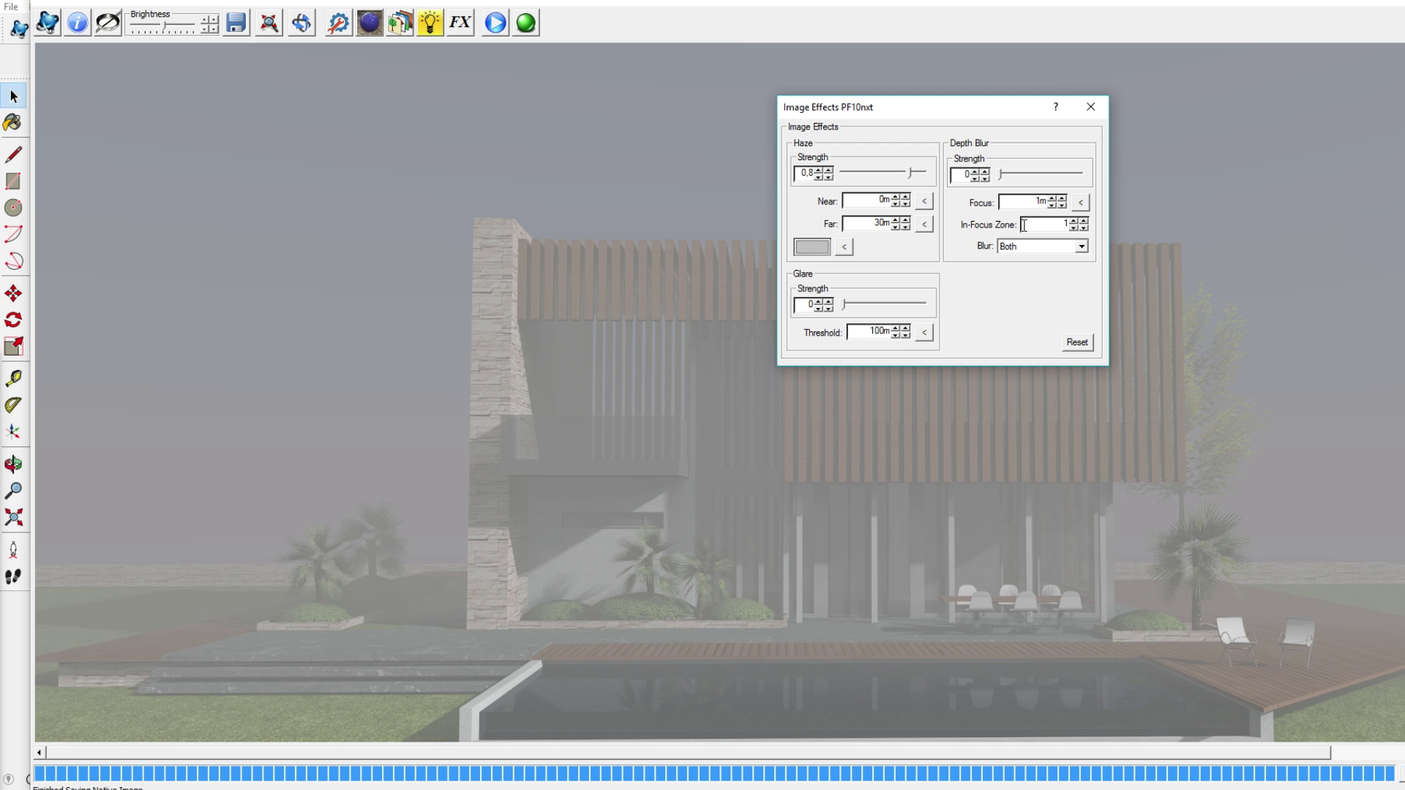